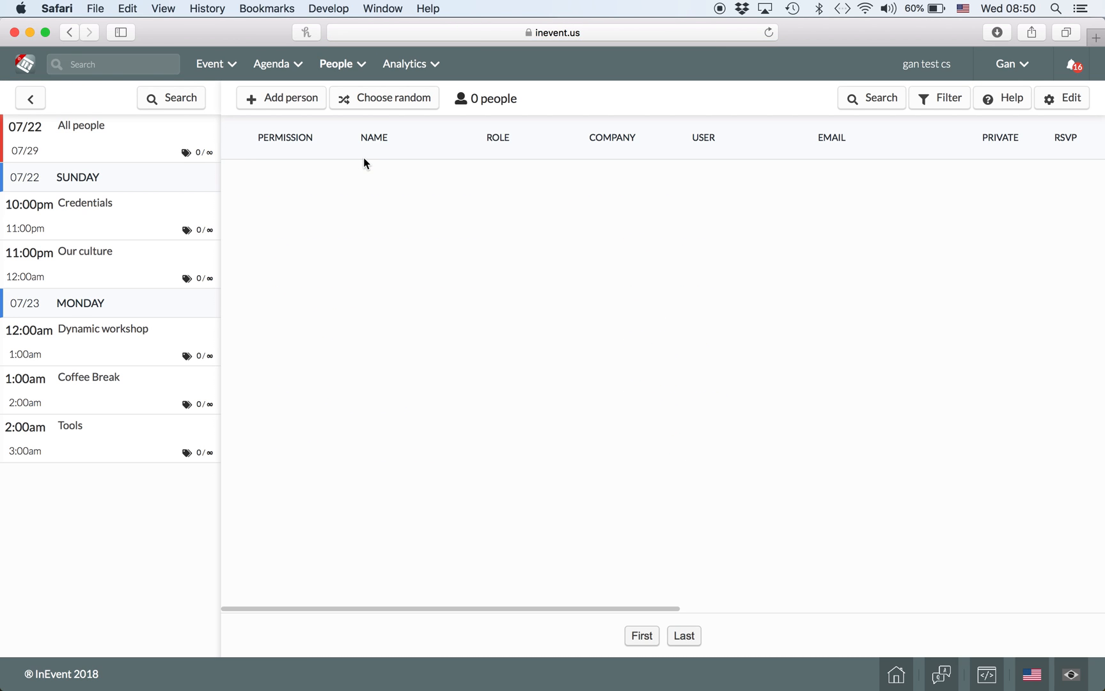
Step: Put the people list in edit mode and download the demo file for importing attendees
{"action": "left_click", "coordinate": [1076, 109]}
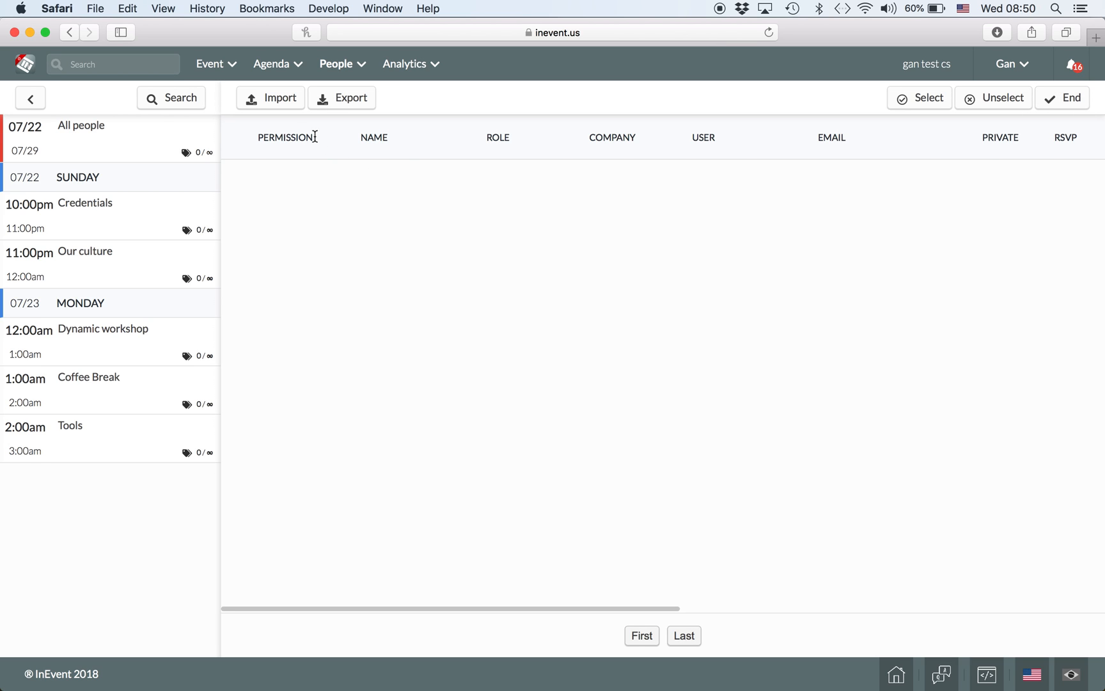
{"action": "left_click", "coordinate": [276, 100]}
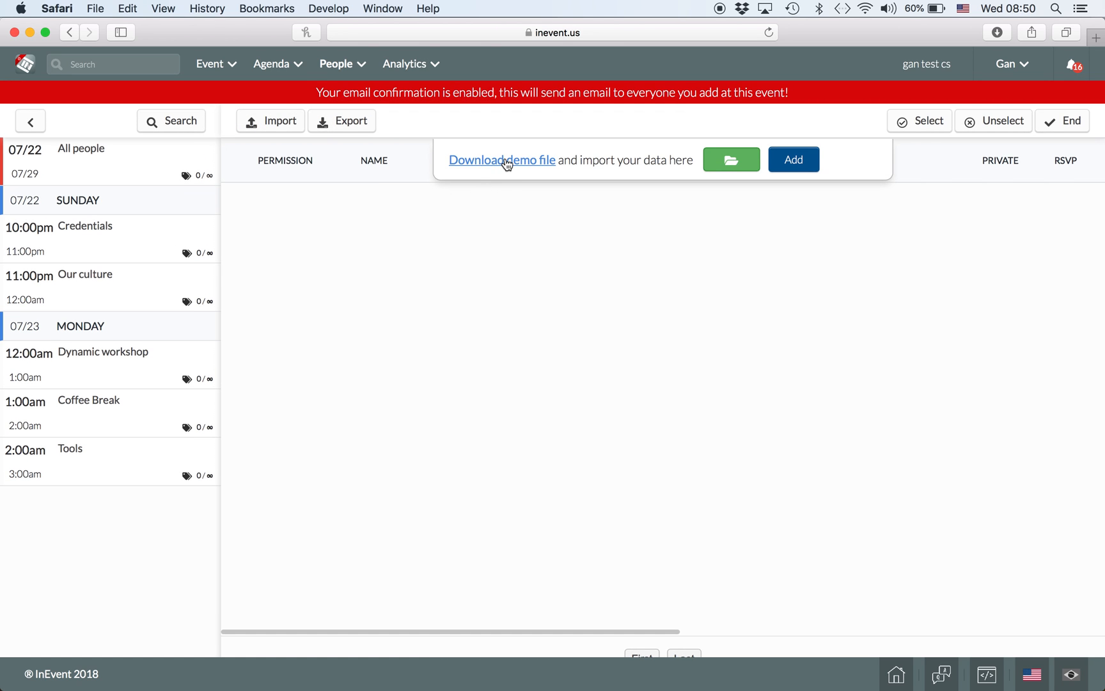
{"action": "left_click", "coordinate": [506, 162]}
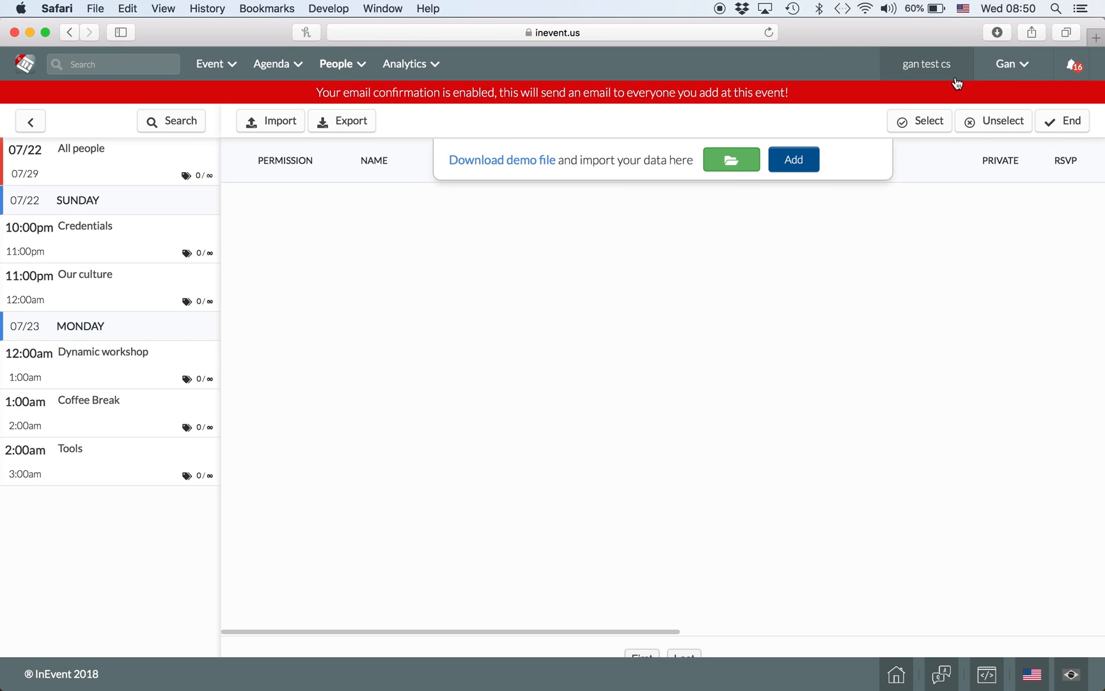
{"action": "left_click", "coordinate": [996, 32]}
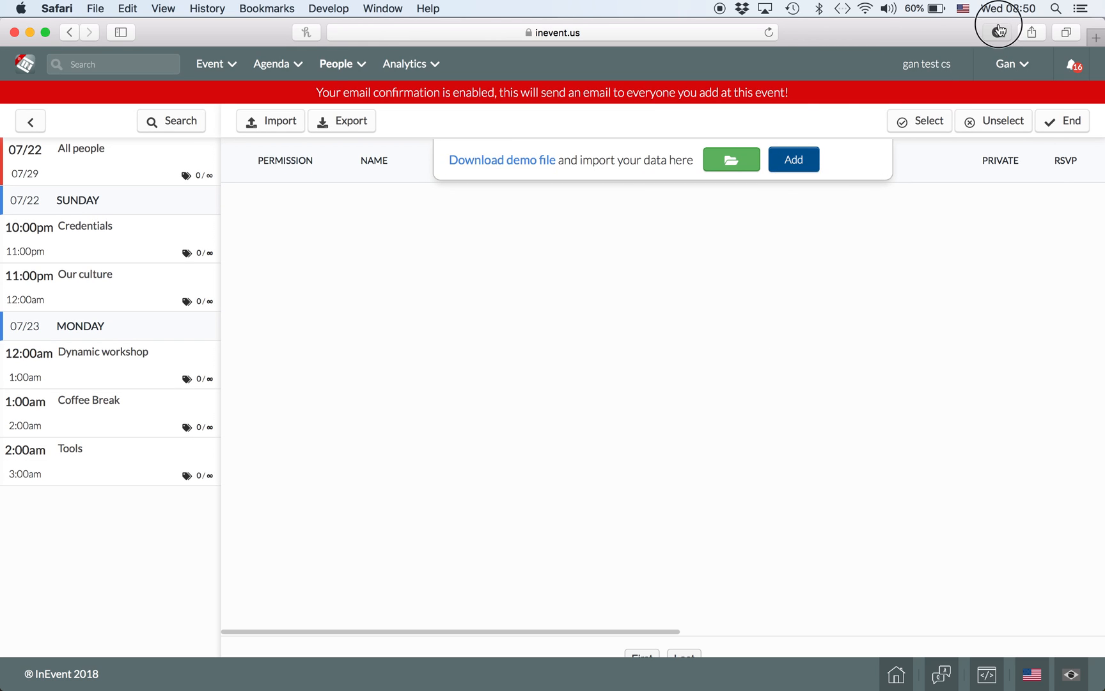
{"action": "left_click", "coordinate": [953, 268]}
Step: Switch to Excel and paste the two copied attendee rows, including the password field, starting at cell A4 of (EN)Attendees-7
{"action": "key", "text": "super+Tab"}
{"action": "key", "text": "super+Tab"}
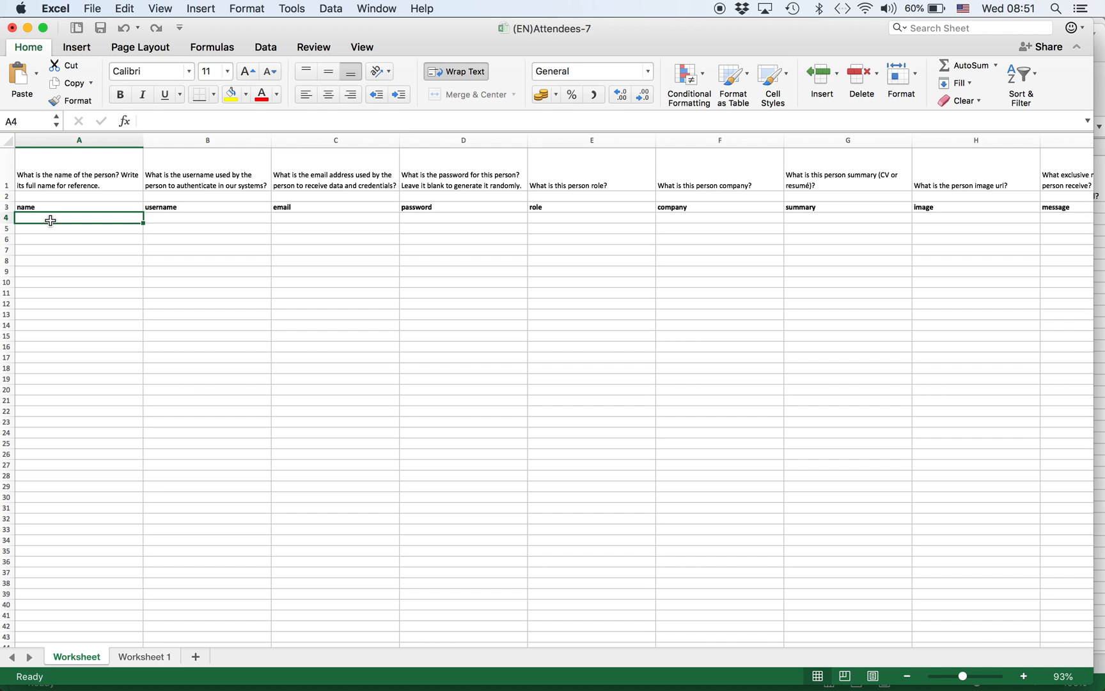
{"action": "key", "text": "super+v"}
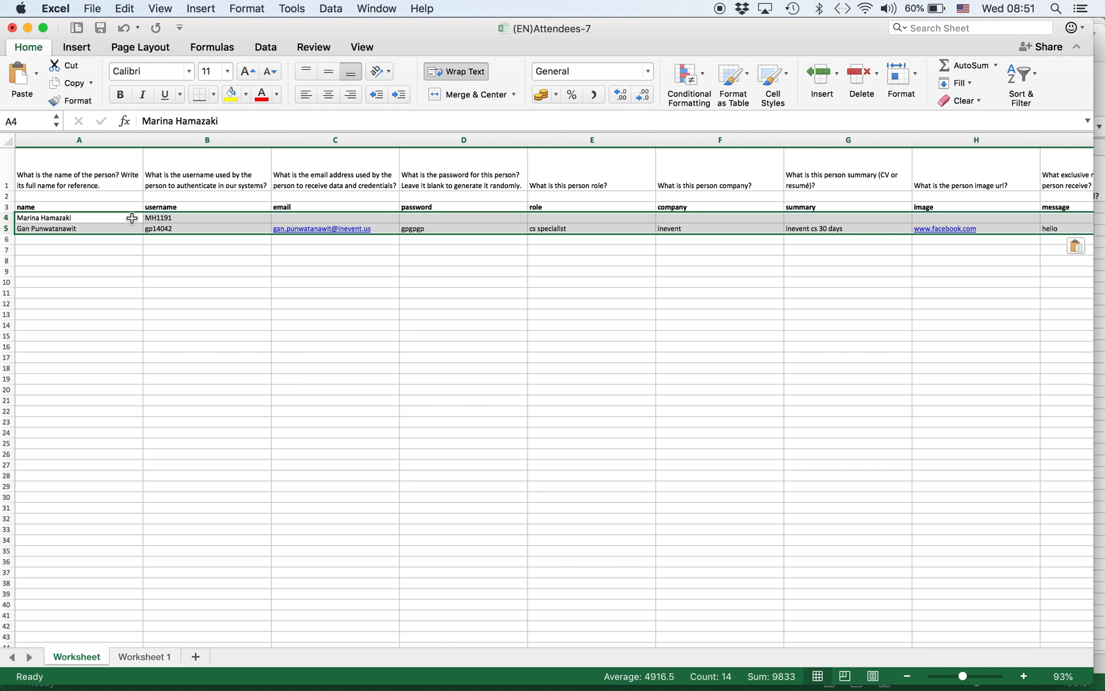
{"action": "left_click", "coordinate": [131, 218]}
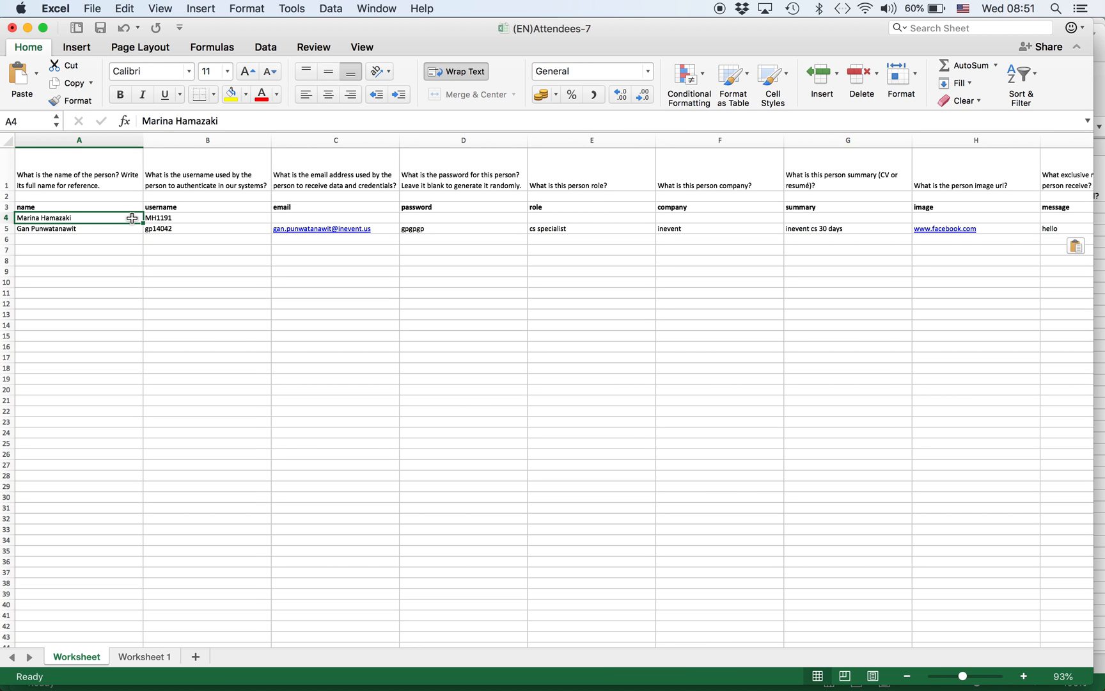
Step: Review the pasted attendee rows across all columns, from name through private and ticketID to the plain text field
{"action": "scroll", "coordinate": [132, 218], "scroll_direction": "right", "scroll_amount": 1}
{"action": "scroll", "coordinate": [131, 218], "scroll_direction": "left", "scroll_amount": 1}
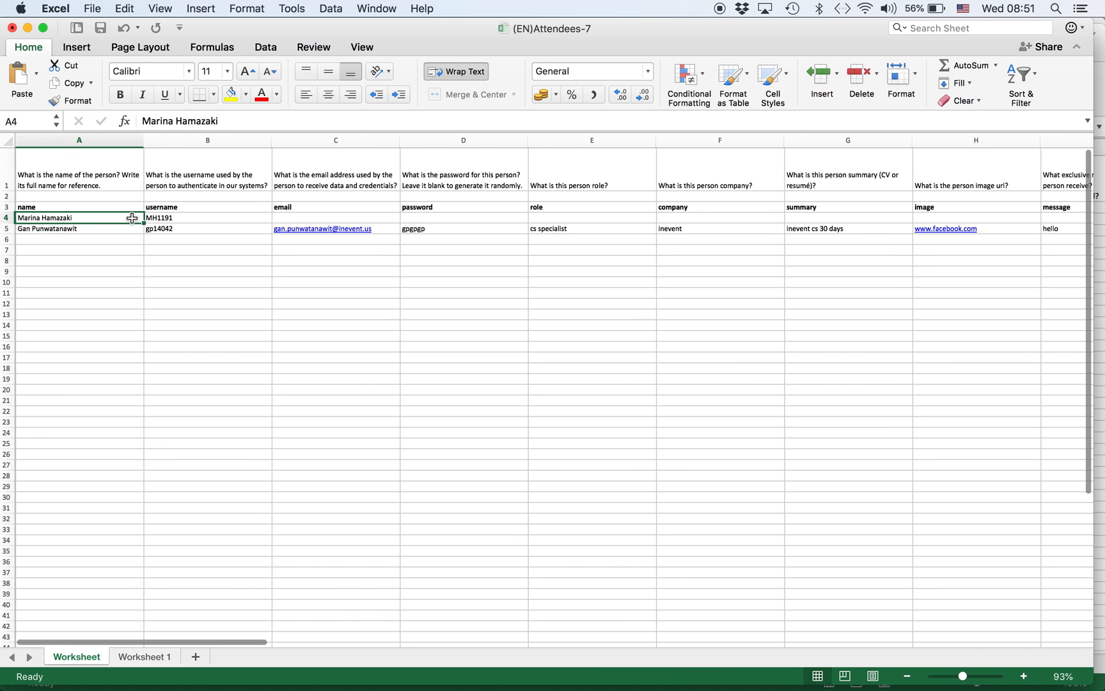
{"action": "scroll", "coordinate": [132, 218], "scroll_direction": "right", "scroll_amount": 10}
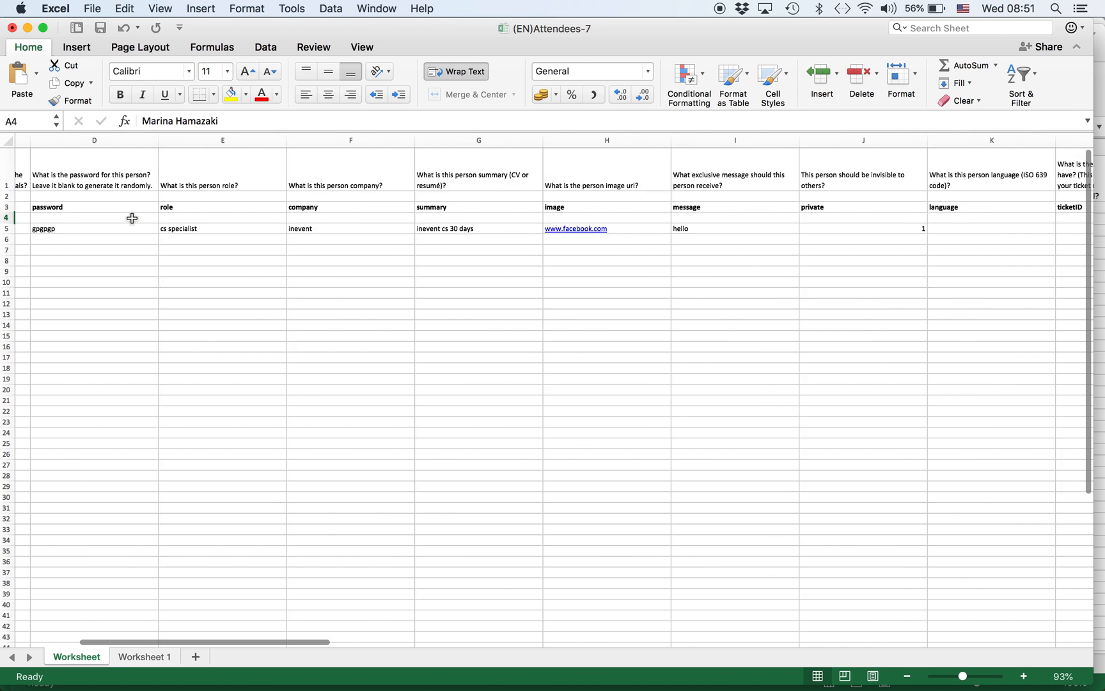
{"action": "scroll", "coordinate": [132, 218], "scroll_direction": "right", "scroll_amount": 2}
{"action": "scroll", "coordinate": [132, 218], "scroll_direction": "left", "scroll_amount": 3}
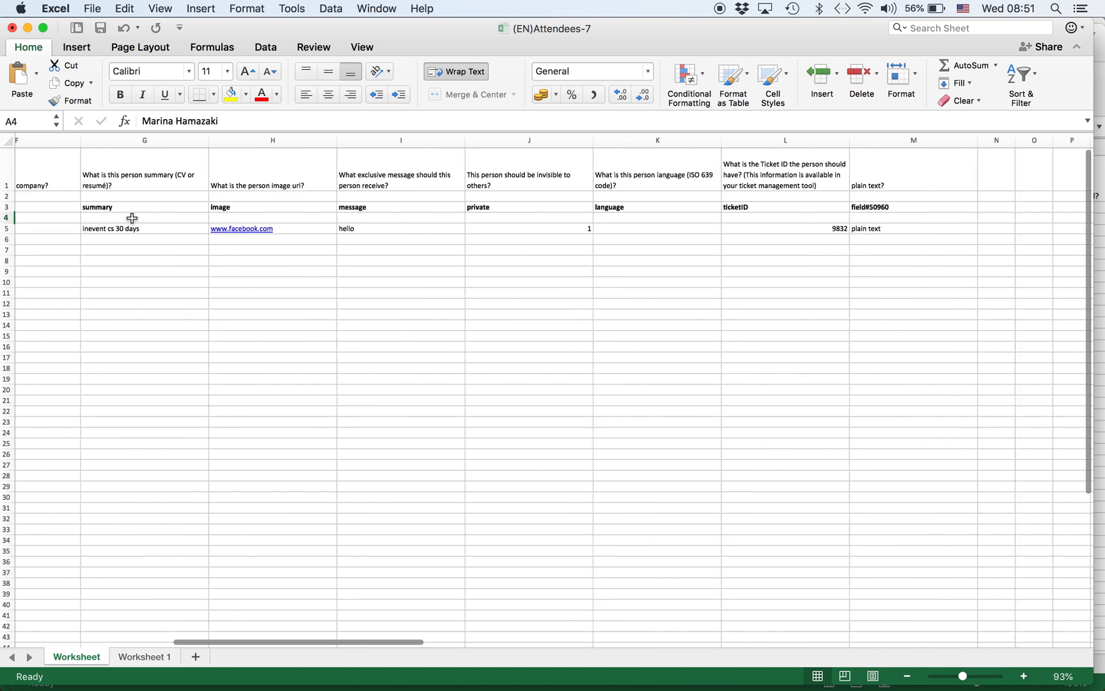
{"action": "scroll", "coordinate": [132, 218], "scroll_direction": "left", "scroll_amount": 6}
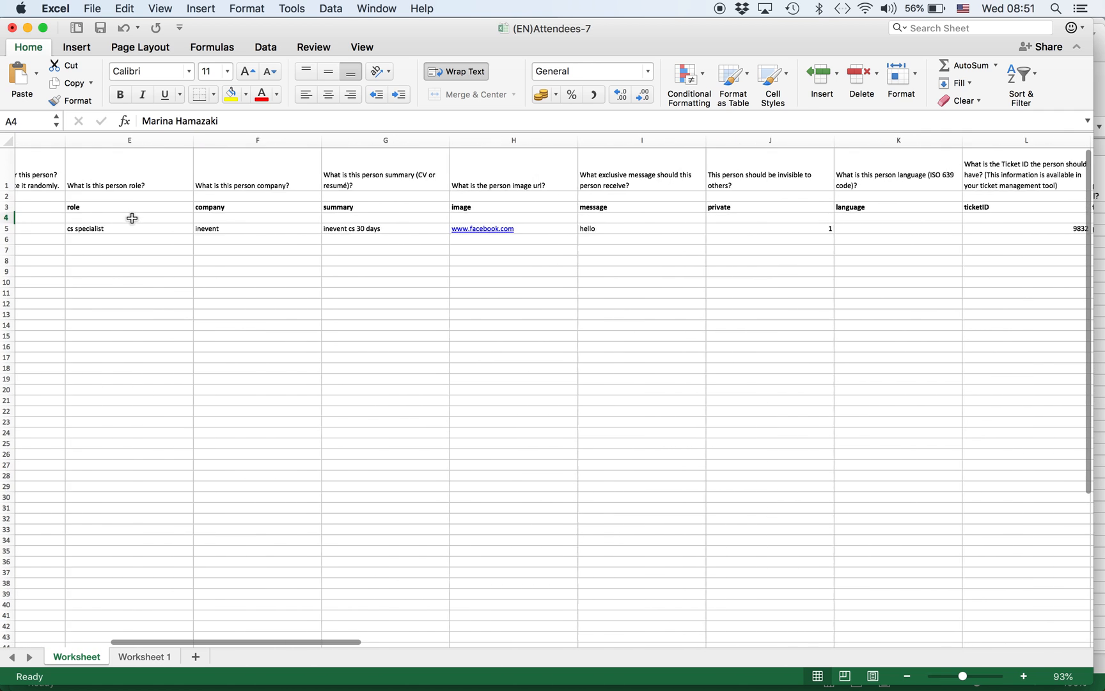
{"action": "scroll", "coordinate": [132, 218], "scroll_direction": "left", "scroll_amount": 3}
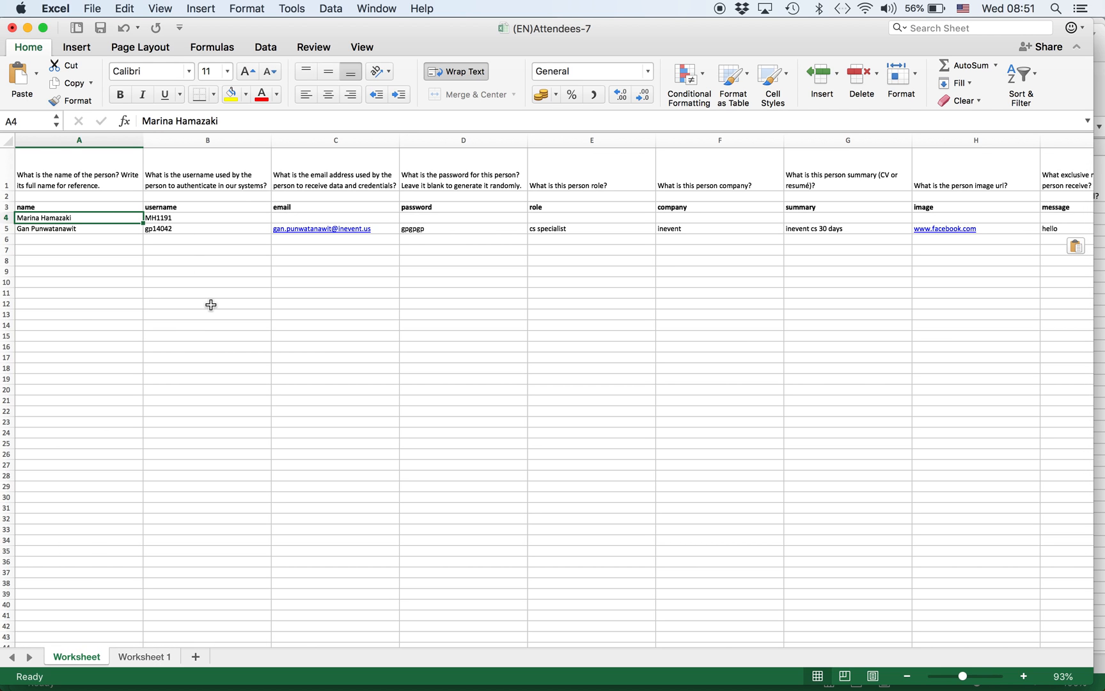
Step: Save the attendee workbook and switch back to Safari
{"action": "key", "text": "super+s"}
{"action": "key", "text": "super+Tab"}
{"action": "key", "text": "super+Tab"}
{"action": "key", "text": "super+shift+Tab"}
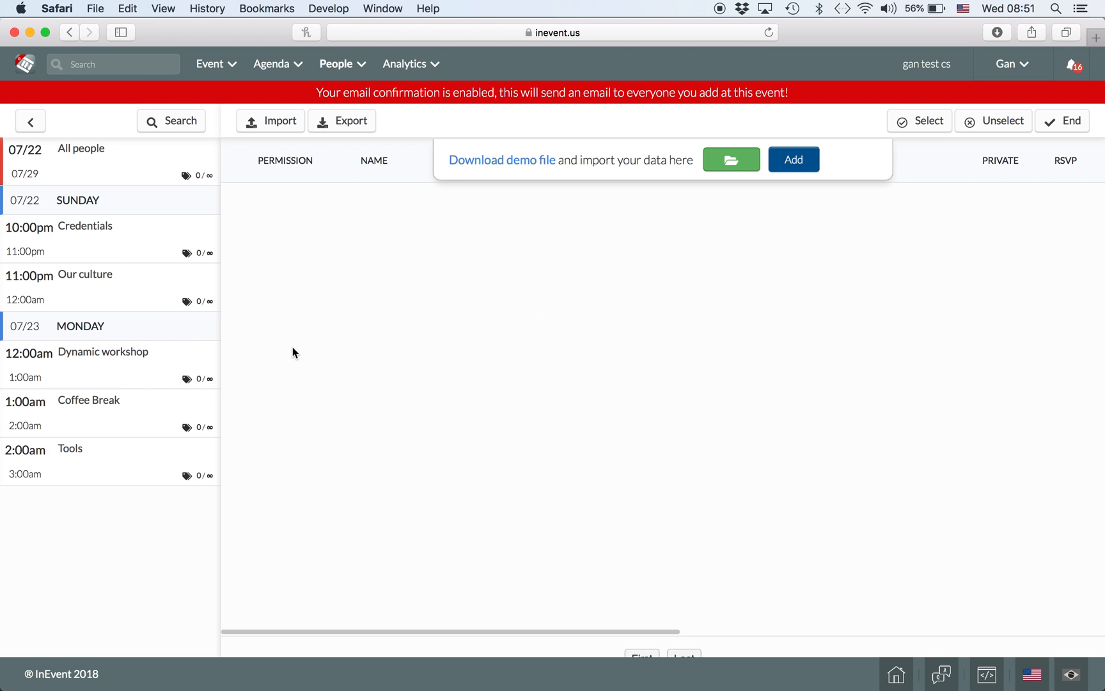
Step: Import (EN)Attendees-7.xlsx from the Downloads folder into the event and reload the people list
{"action": "left_click", "coordinate": [740, 167]}
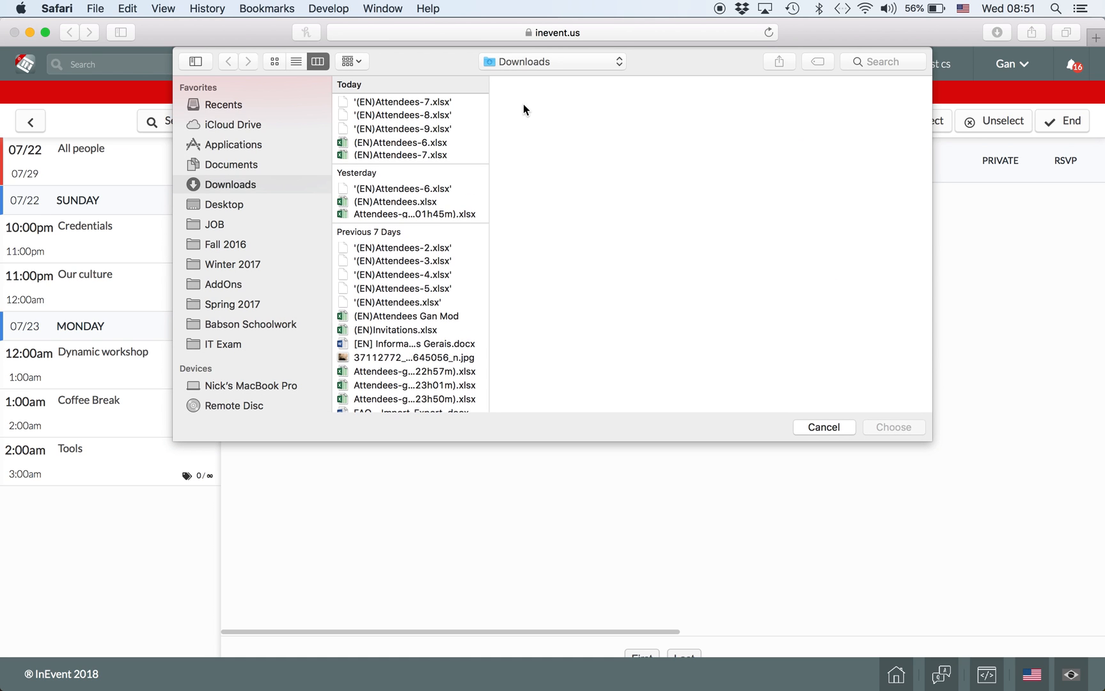
{"action": "double_click", "coordinate": [439, 154]}
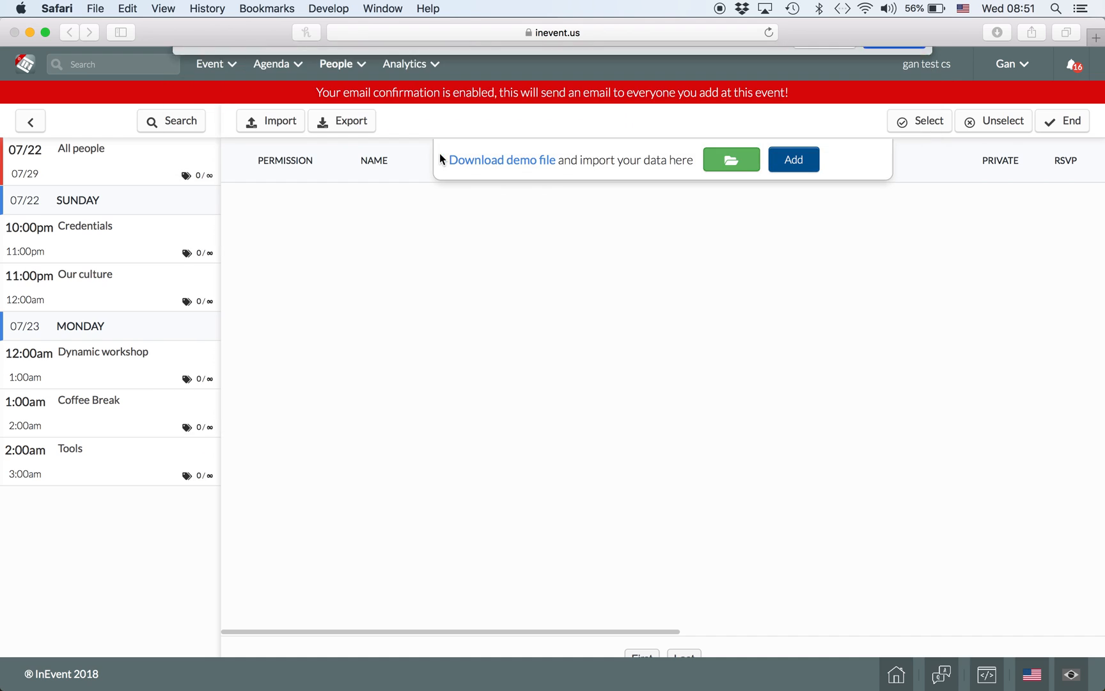
{"action": "left_click", "coordinate": [797, 159]}
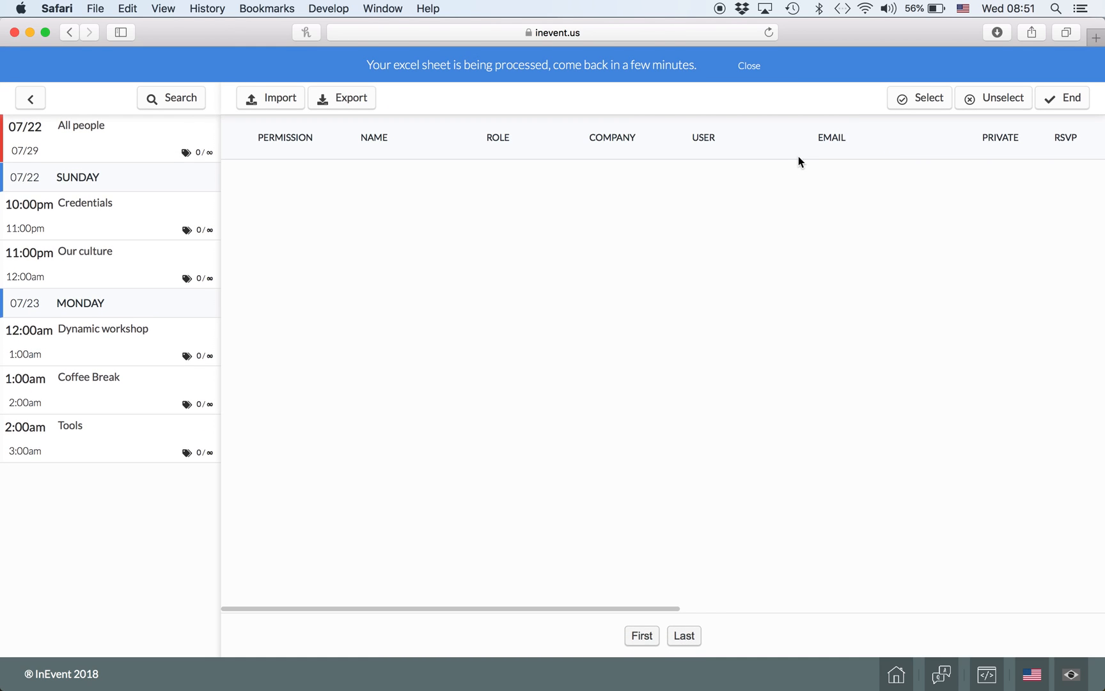
{"action": "left_click", "coordinate": [768, 34]}
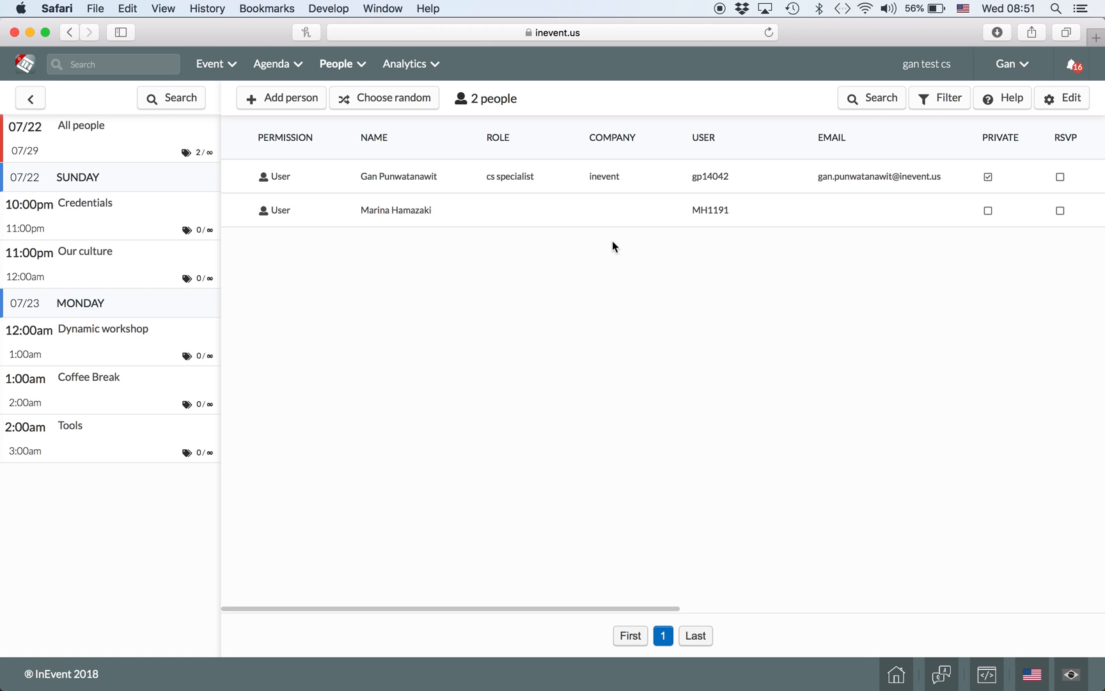
Step: Examine the imported people's columns, from name and role through private, origin and ticket to language and tags
{"action": "scroll", "coordinate": [612, 243], "scroll_direction": "right", "scroll_amount": 3}
{"action": "scroll", "coordinate": [612, 245], "scroll_direction": "right", "scroll_amount": 15}
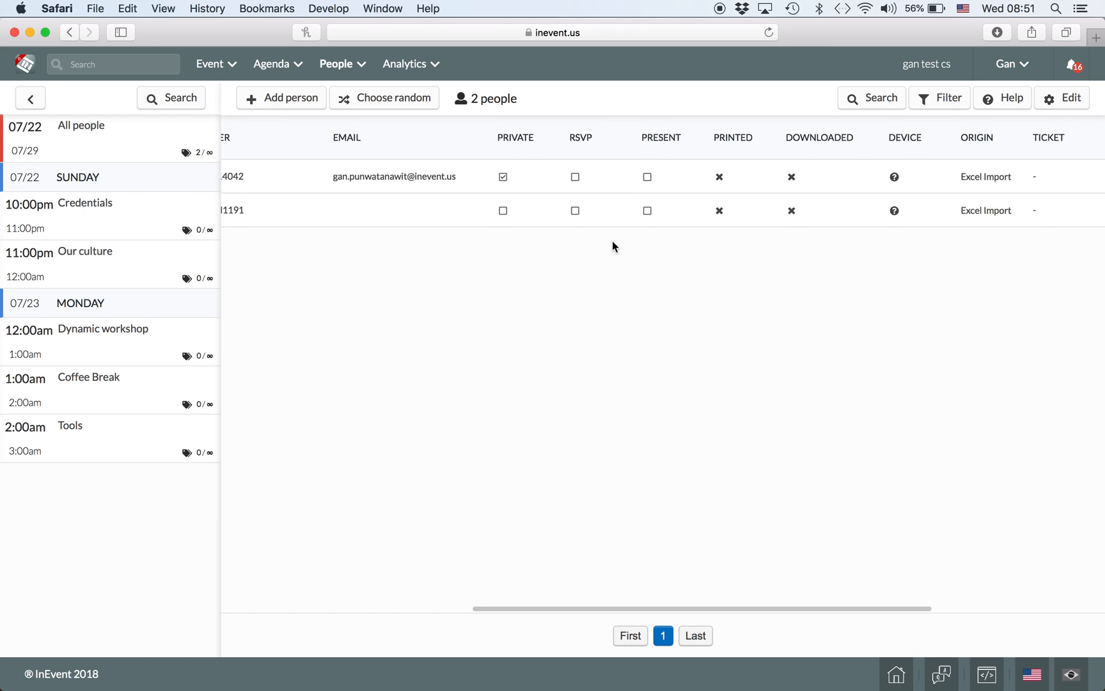
{"action": "scroll", "coordinate": [612, 243], "scroll_direction": "right", "scroll_amount": 5}
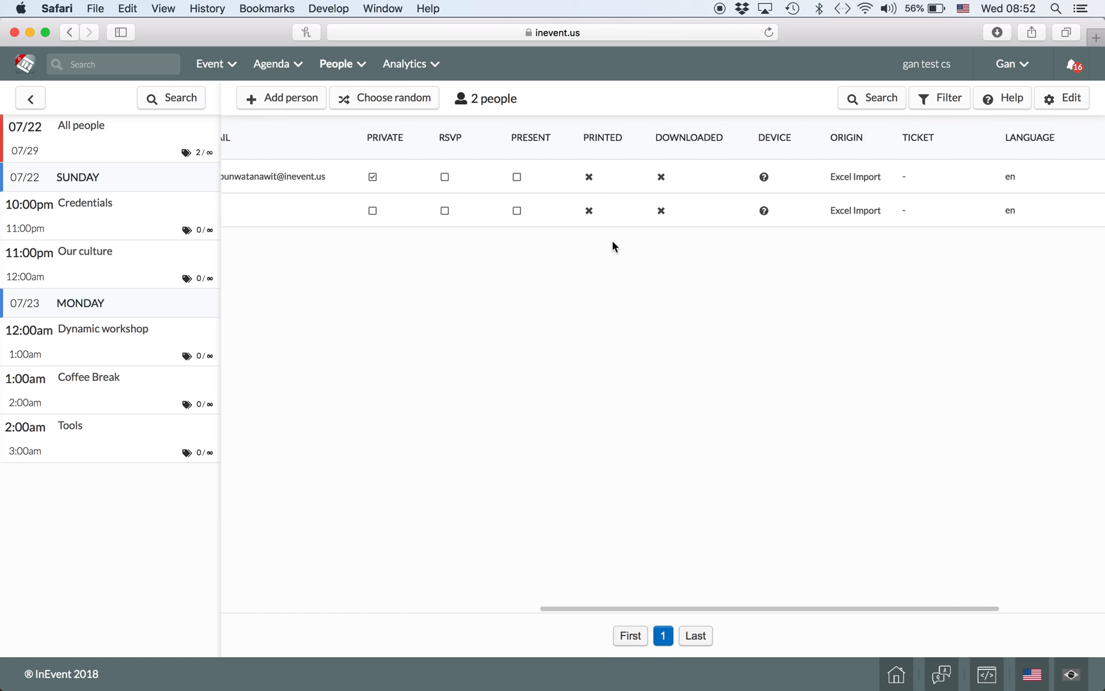
{"action": "scroll", "coordinate": [481, 219], "scroll_direction": "right", "scroll_amount": 5}
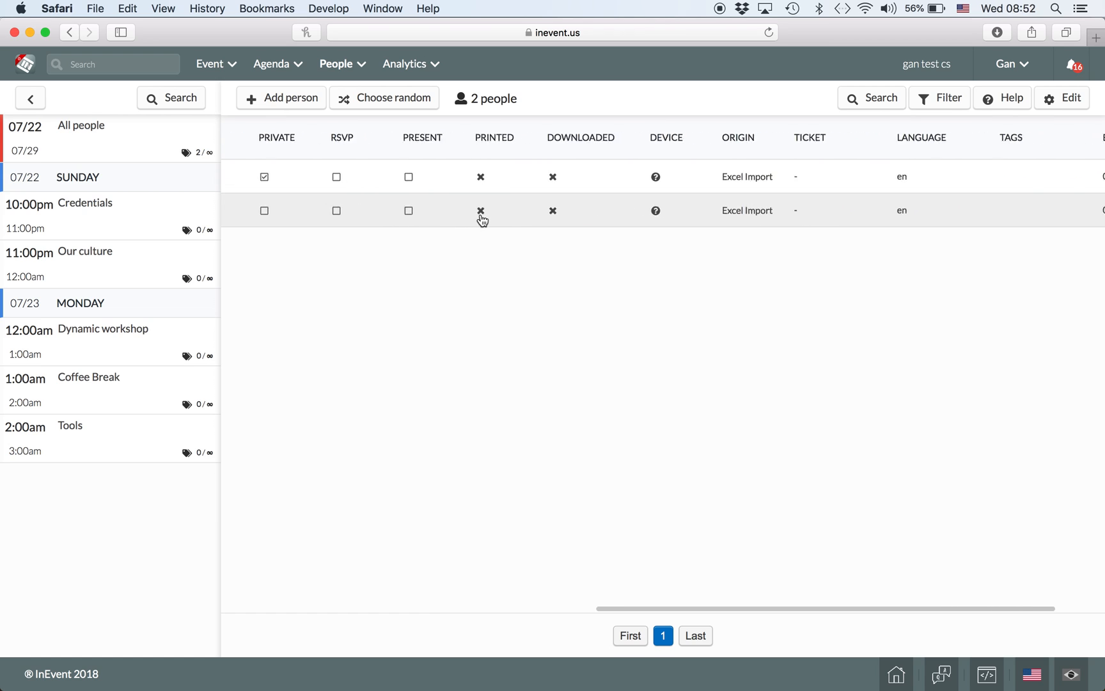
{"action": "scroll", "coordinate": [482, 220], "scroll_direction": "right", "scroll_amount": 2}
{"action": "scroll", "coordinate": [482, 219], "scroll_direction": "left", "scroll_amount": 20}
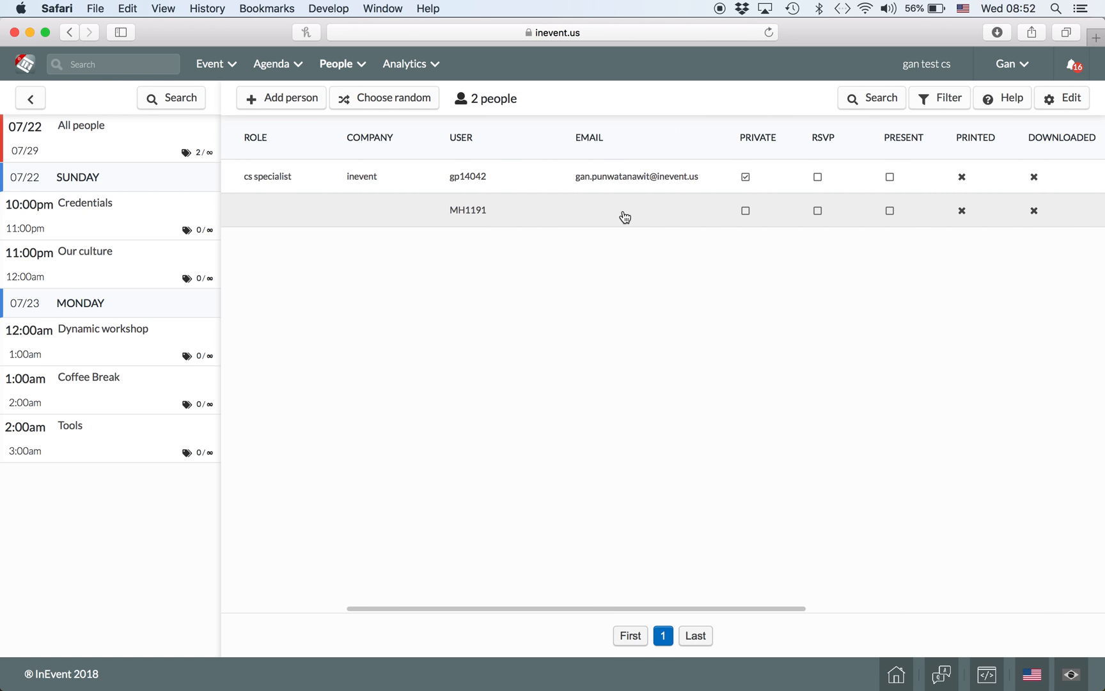
{"action": "scroll", "coordinate": [624, 216], "scroll_direction": "left", "scroll_amount": 3}
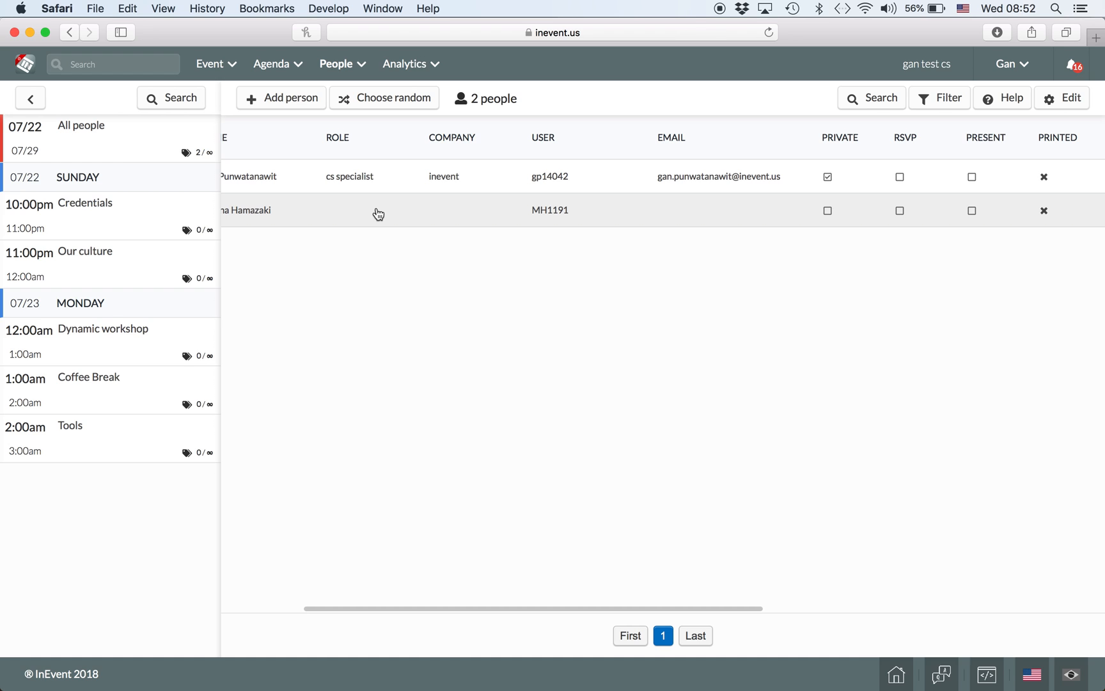
{"action": "scroll", "coordinate": [423, 188], "scroll_direction": "left", "scroll_amount": 5}
Step: Open the cs specialist's attendee record and examine its fields down to Itinerary / Logistics and Summary
{"action": "left_click", "coordinate": [424, 187]}
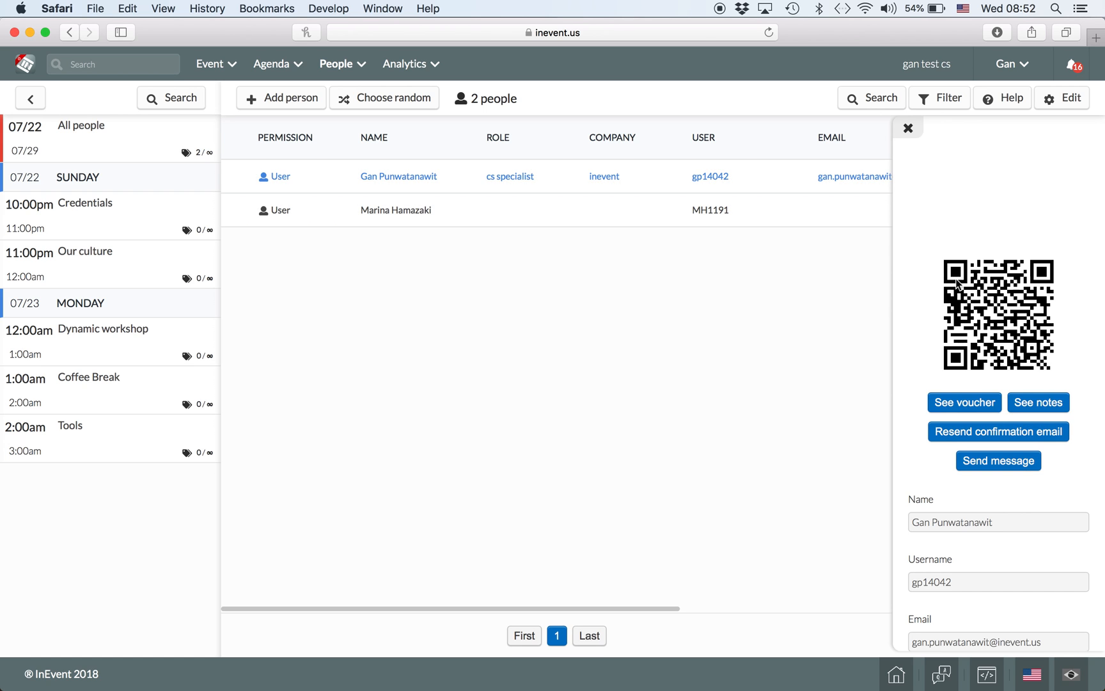
{"action": "scroll", "coordinate": [955, 278], "scroll_direction": "down", "scroll_amount": 5}
{"action": "scroll", "coordinate": [956, 279], "scroll_direction": "down", "scroll_amount": 5}
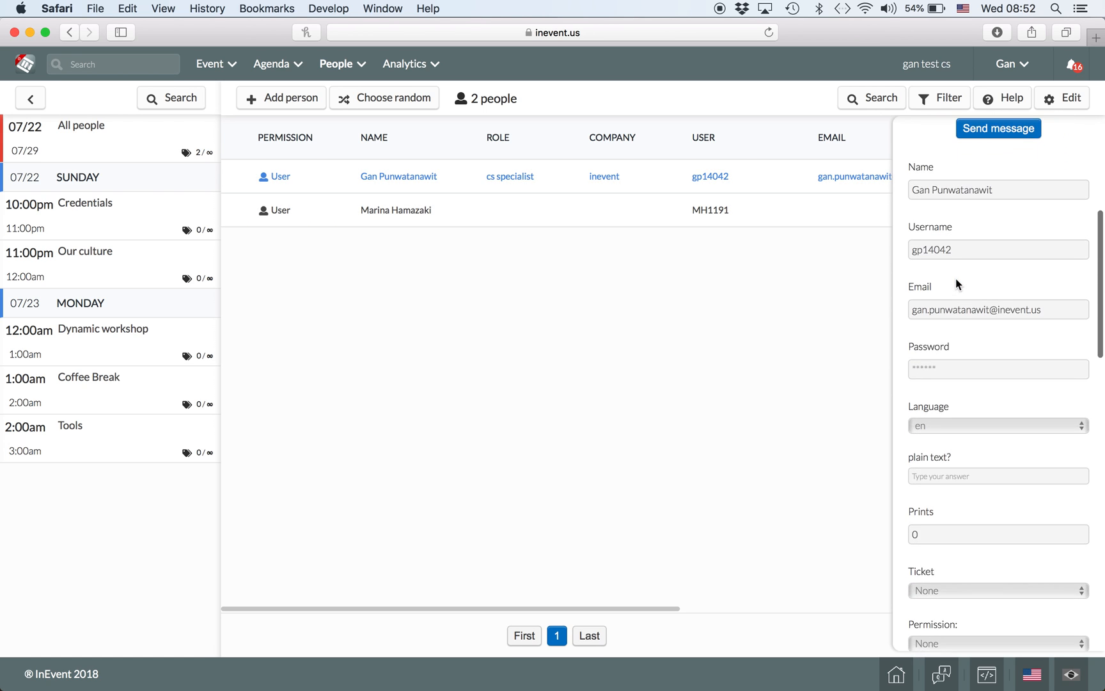
{"action": "scroll", "coordinate": [955, 278], "scroll_direction": "down", "scroll_amount": 2}
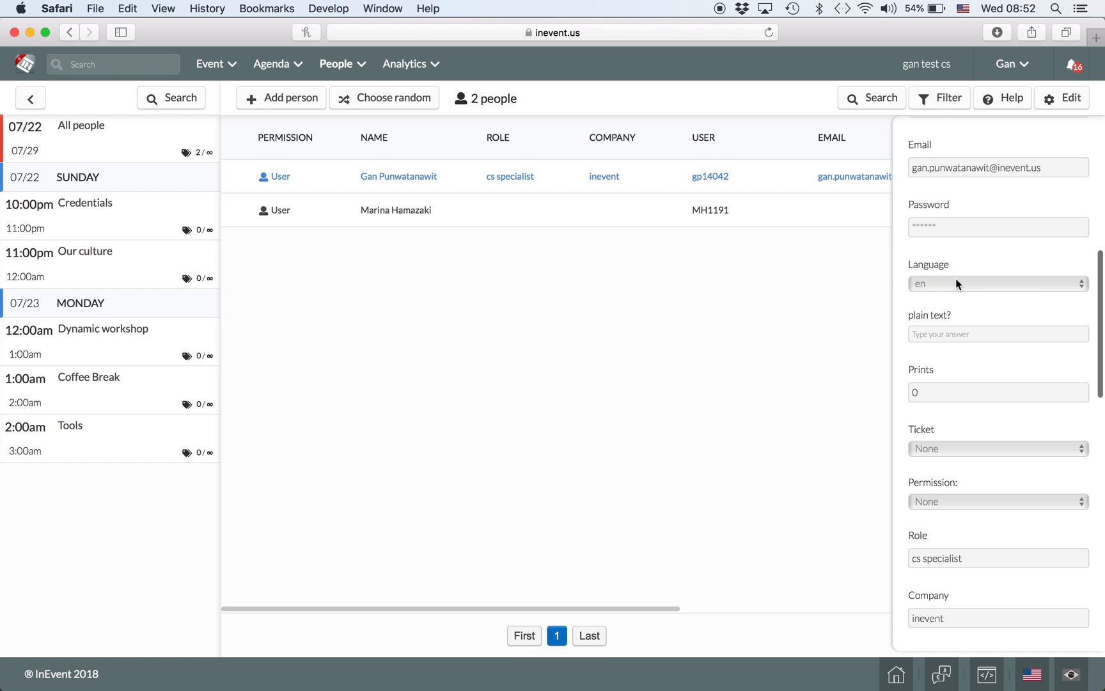
{"action": "scroll", "coordinate": [963, 333], "scroll_direction": "down", "scroll_amount": 4}
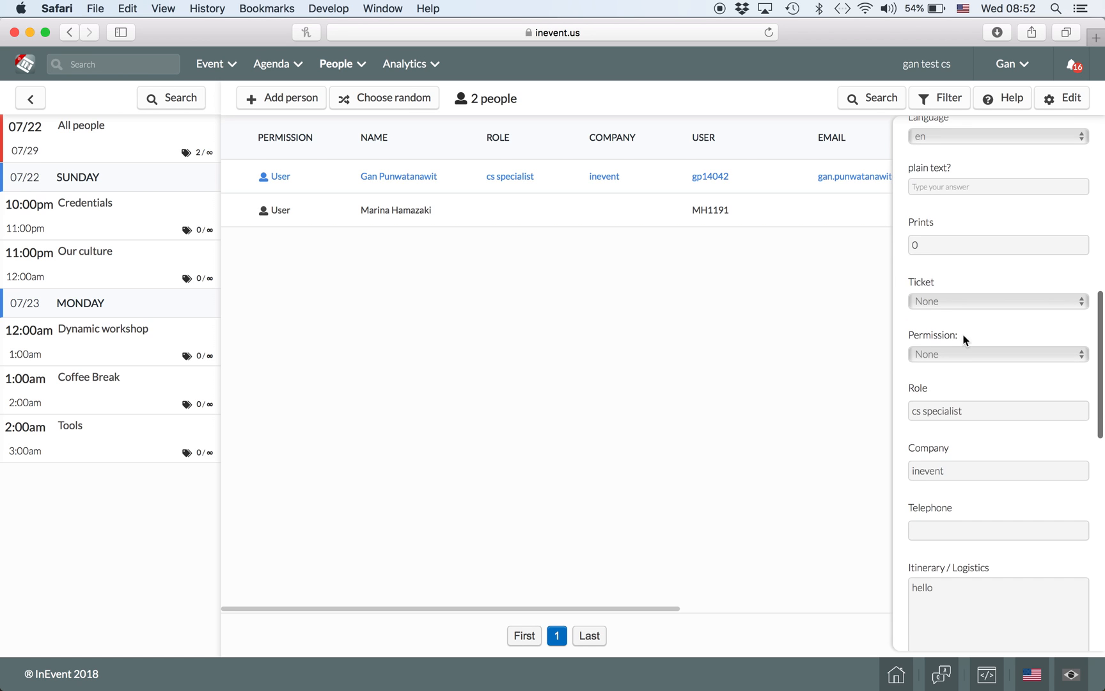
{"action": "scroll", "coordinate": [977, 470], "scroll_direction": "down", "scroll_amount": 6}
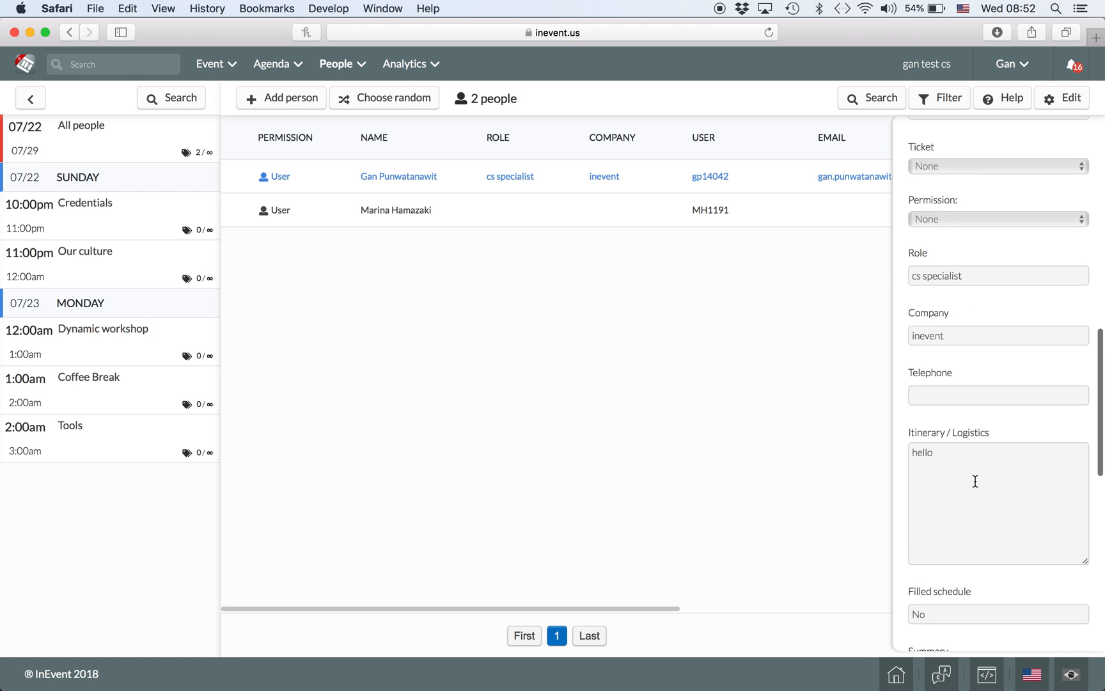
{"action": "scroll", "coordinate": [974, 480], "scroll_direction": "down", "scroll_amount": 4}
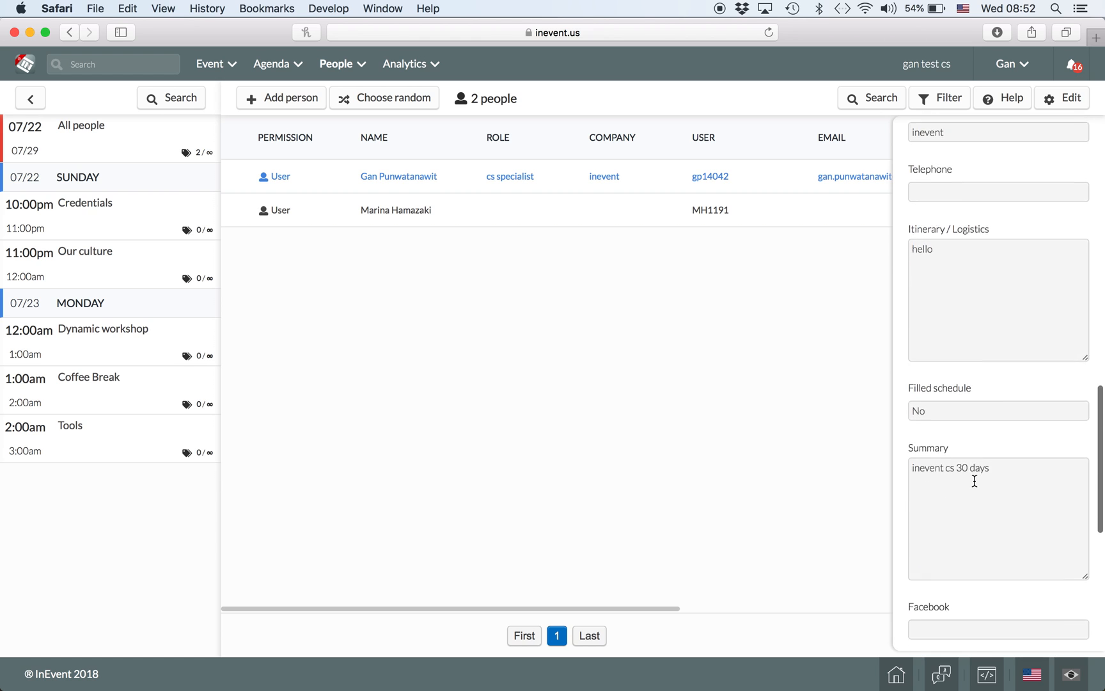
Step: Switch to Excel and check the summary and message cells in row 5 against the imported record
{"action": "key", "text": "super+Tab"}
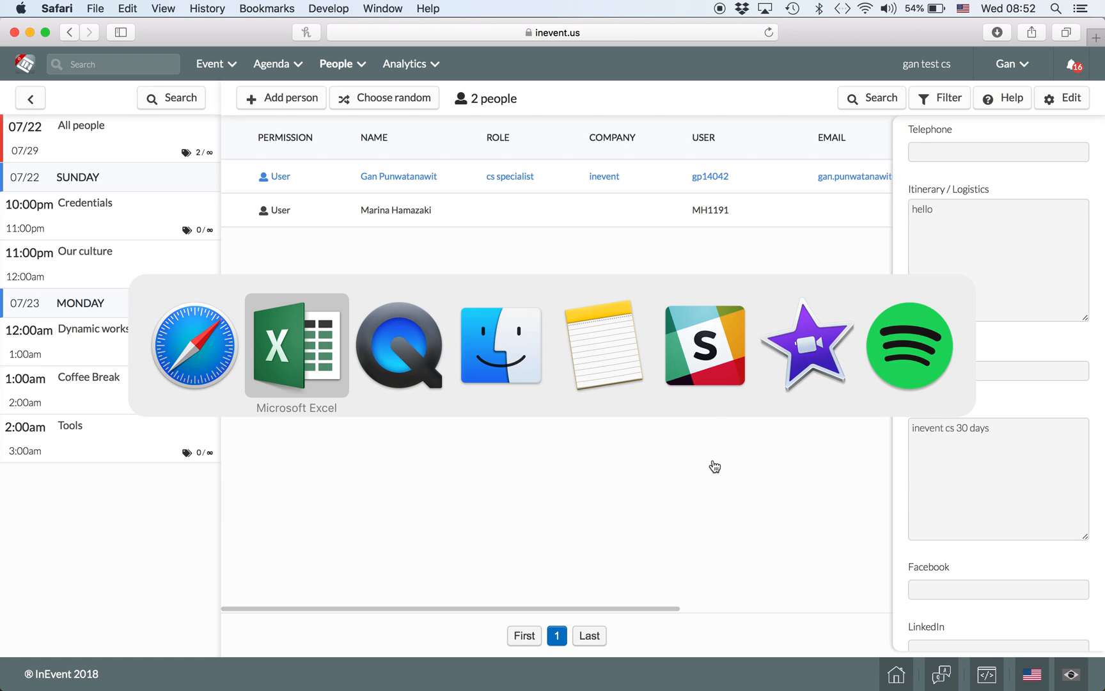
{"action": "scroll", "coordinate": [694, 230], "scroll_direction": "right", "scroll_amount": 6}
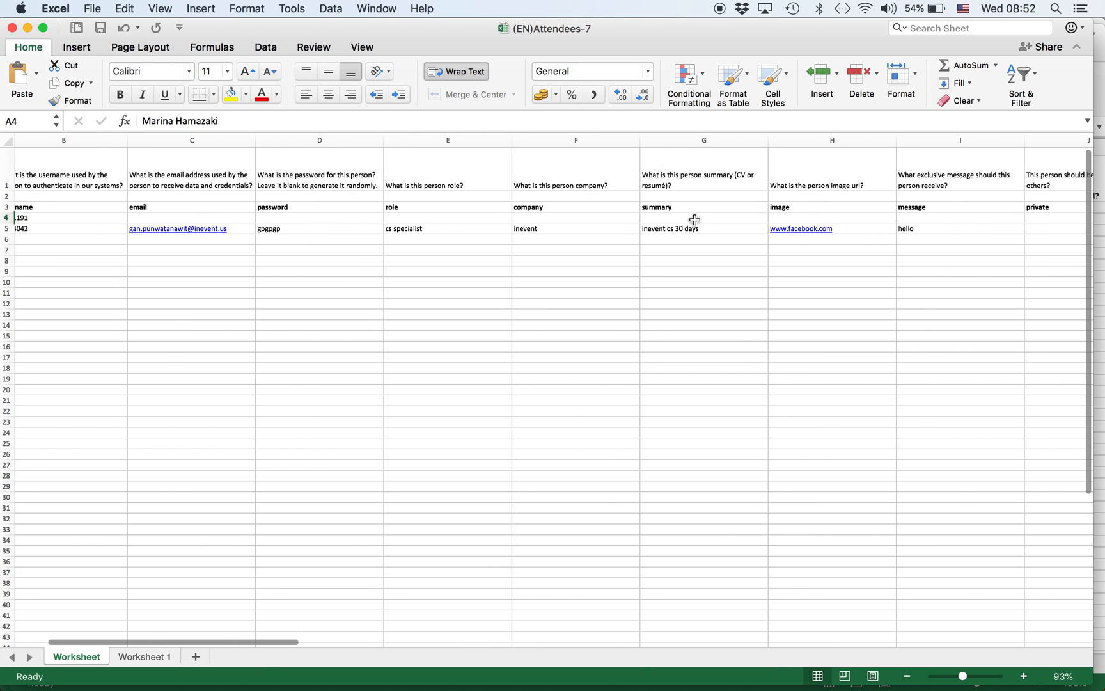
{"action": "left_click", "coordinate": [589, 228]}
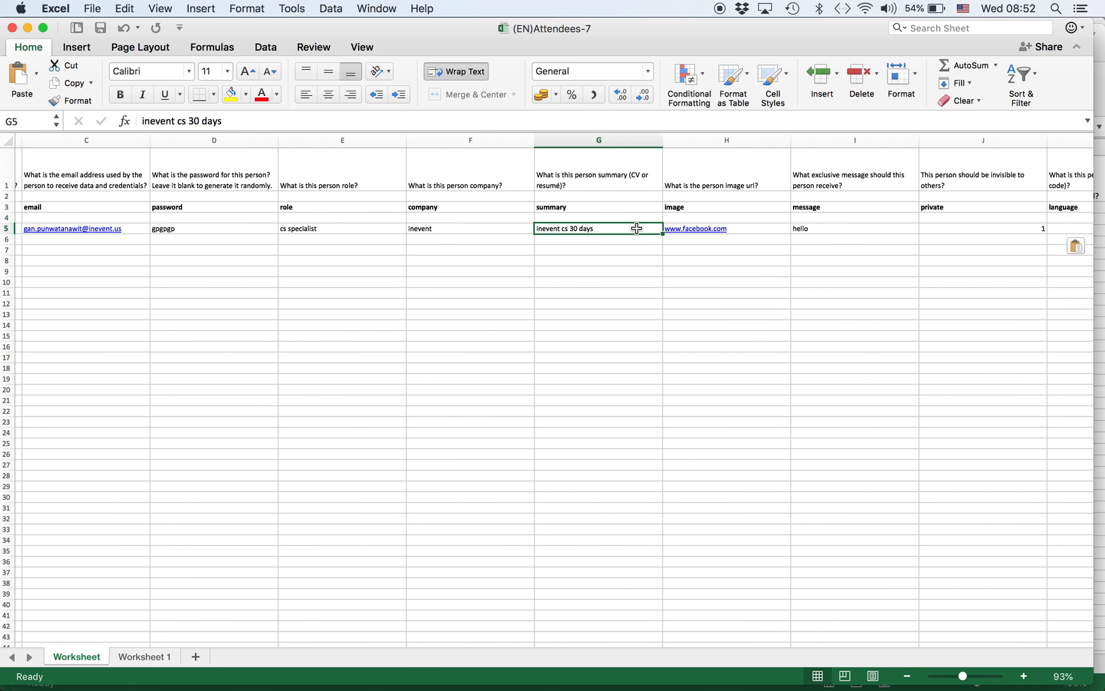
{"action": "left_click", "coordinate": [813, 230]}
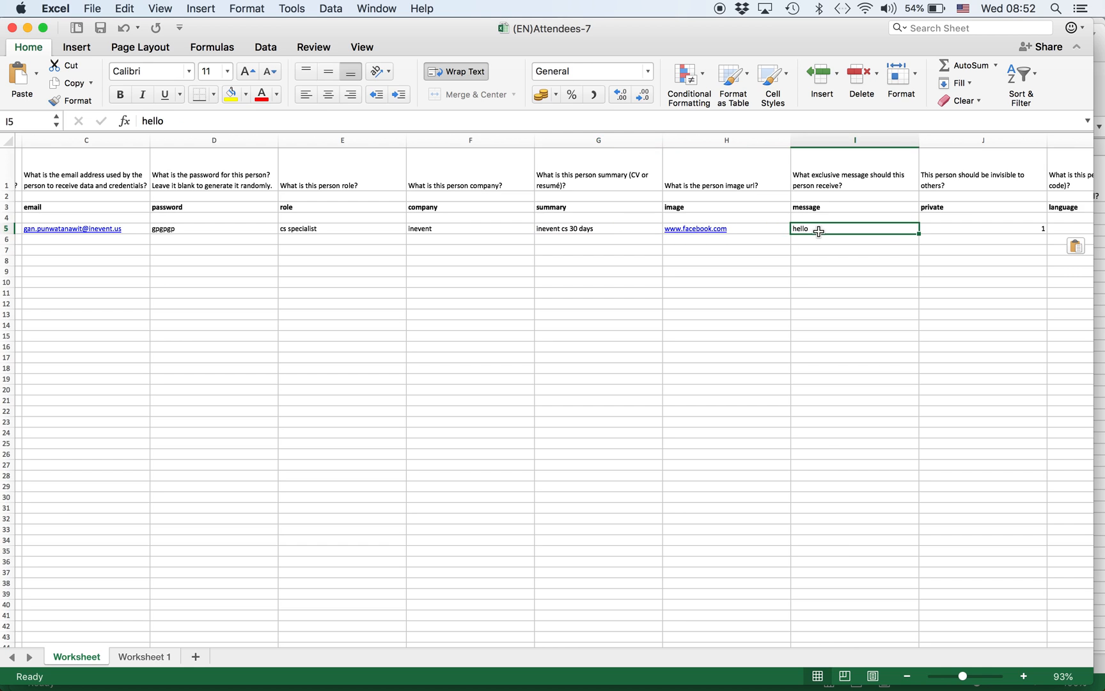
Step: Switch back to Safari, review the attendee's record once more and close it
{"action": "key", "text": "super+Tab"}
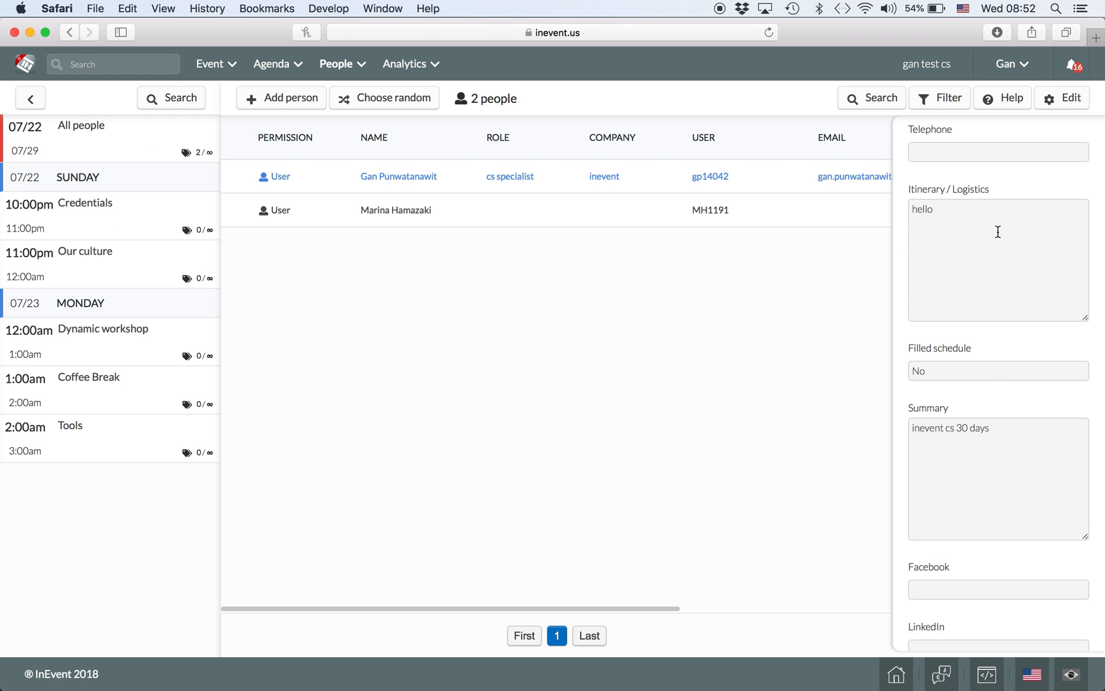
{"action": "scroll", "coordinate": [975, 236], "scroll_direction": "up", "scroll_amount": 15}
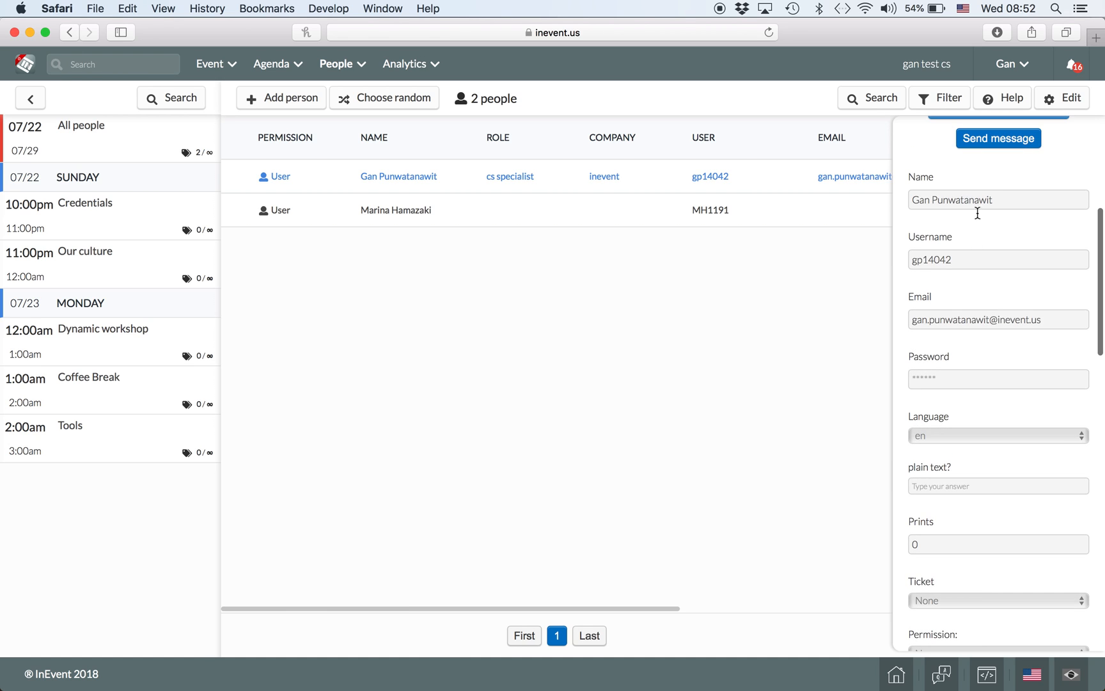
{"action": "scroll", "coordinate": [1016, 190], "scroll_direction": "up", "scroll_amount": 3}
{"action": "left_click", "coordinate": [908, 128]}
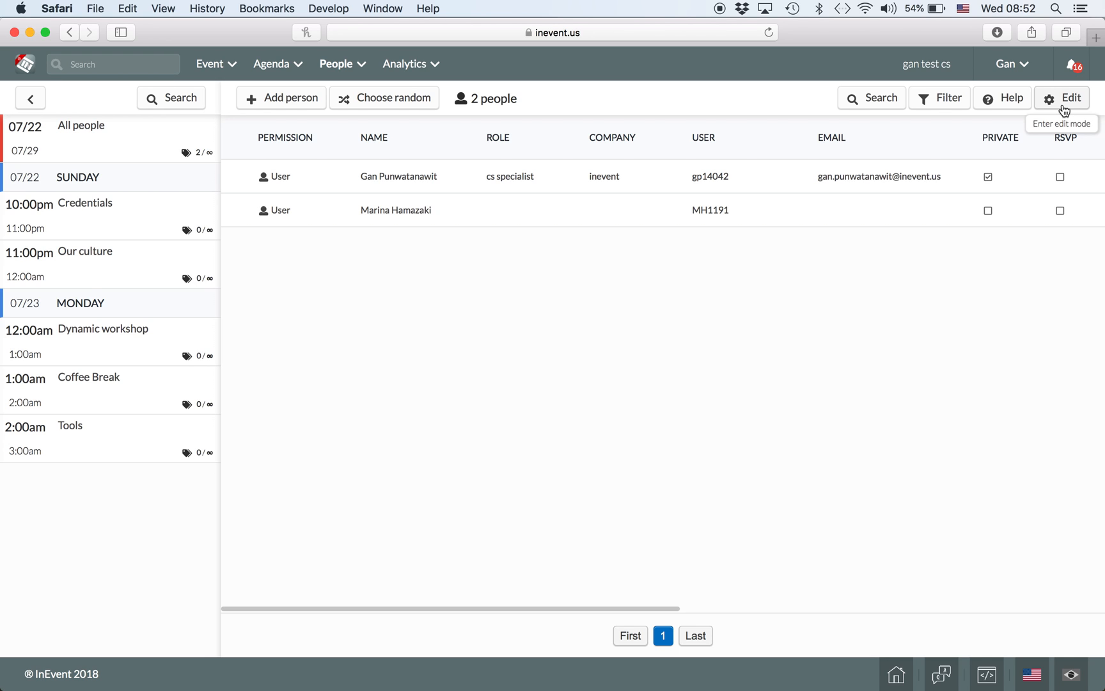
Step: Enter edit mode for the people list, export it as an Excel sheet and open the Download Center
{"action": "left_click", "coordinate": [1064, 102]}
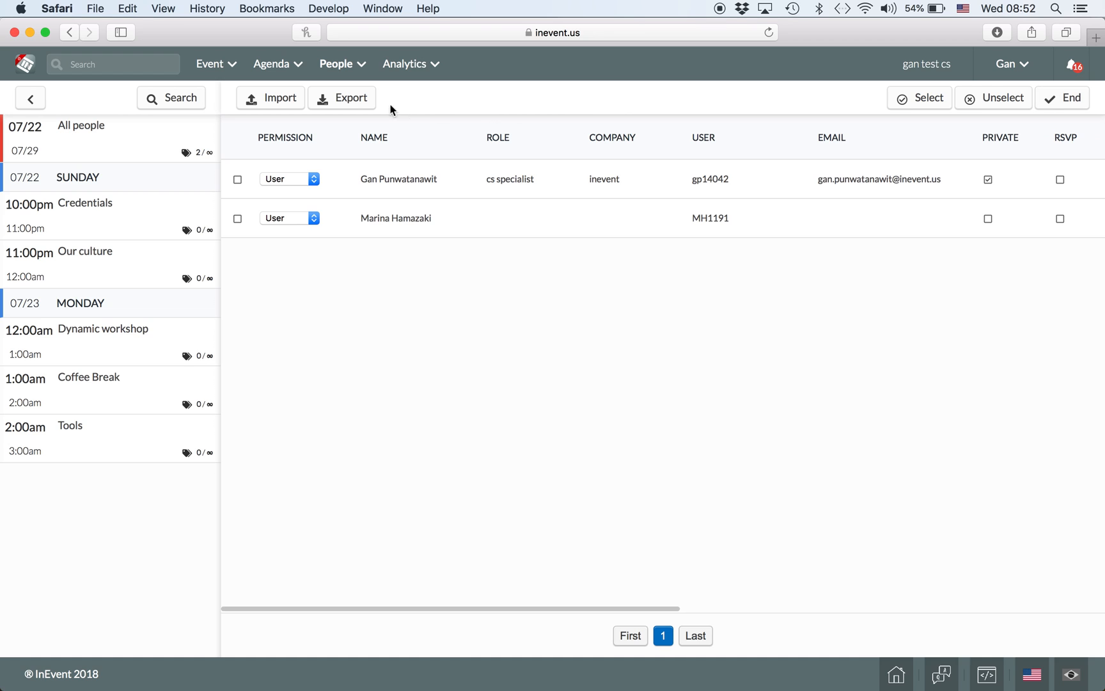
{"action": "left_click", "coordinate": [360, 107]}
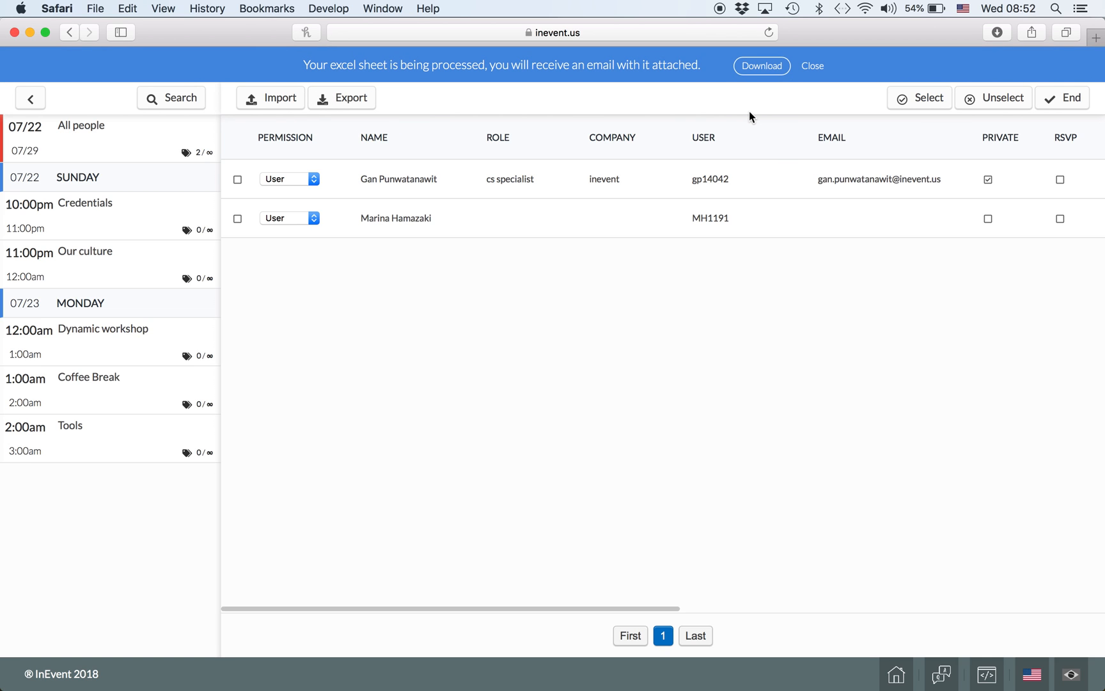
{"action": "left_click", "coordinate": [769, 66]}
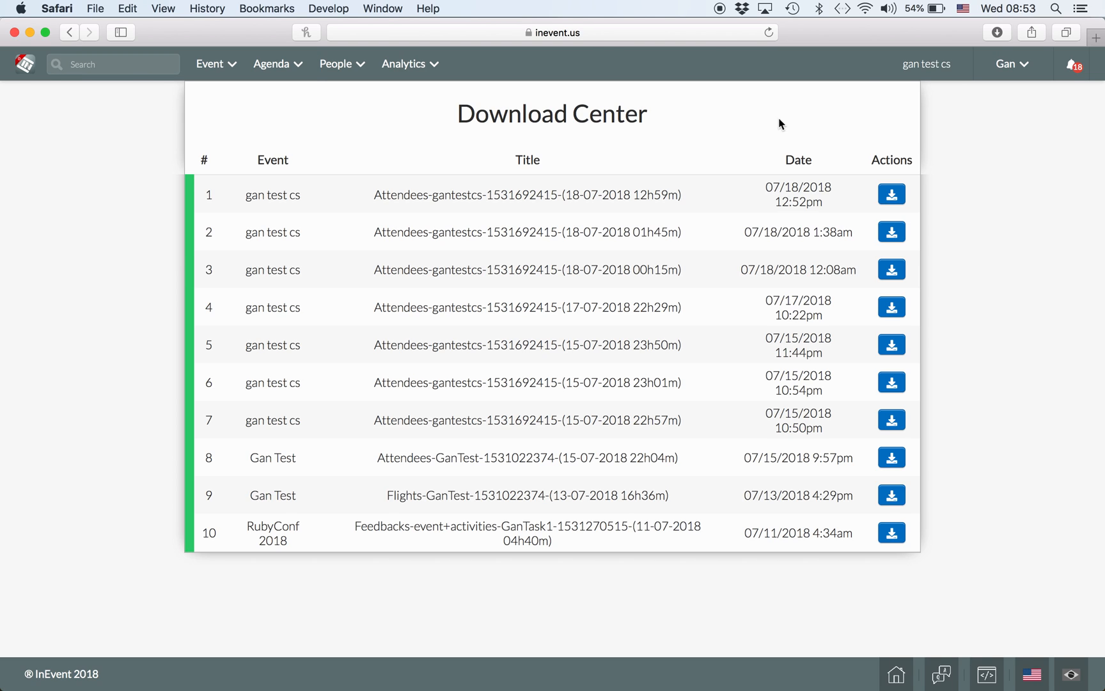
{"action": "left_click", "coordinate": [891, 194]}
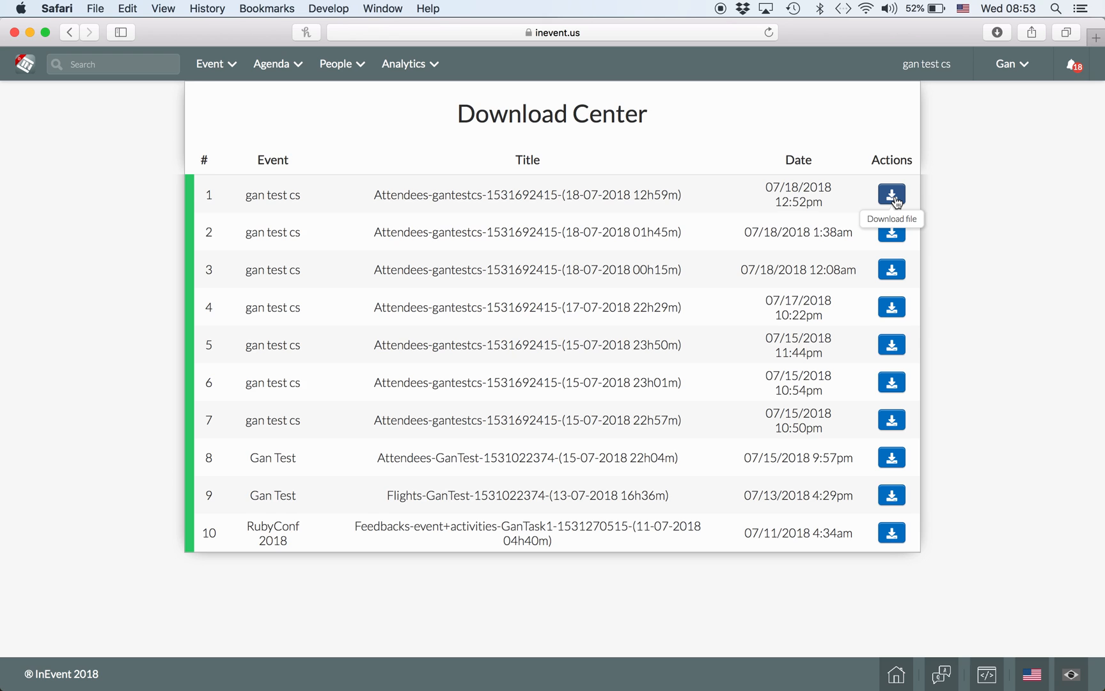
{"action": "left_click", "coordinate": [894, 196]}
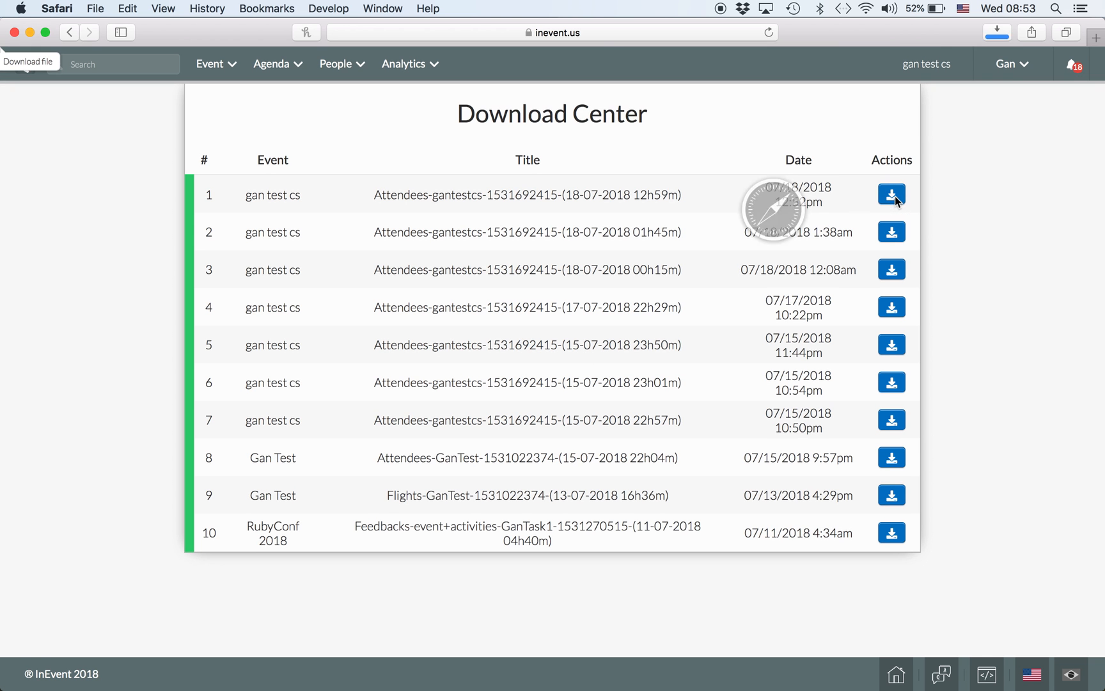
{"action": "left_click", "coordinate": [997, 34]}
{"action": "double_click", "coordinate": [948, 102]}
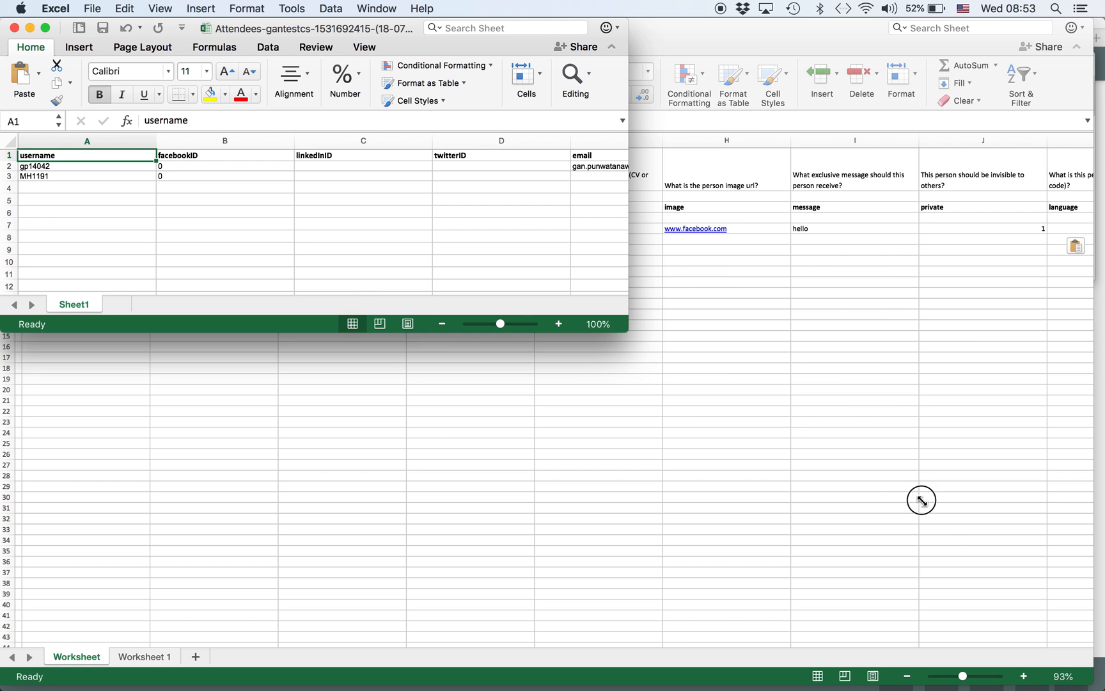
Step: Enlarge the exported workbook's window and examine its columns from username through name, role, company, summary and image to personHeadline
{"action": "left_click_drag", "start_coordinate": [932, 510], "coordinate": [1020, 593]}
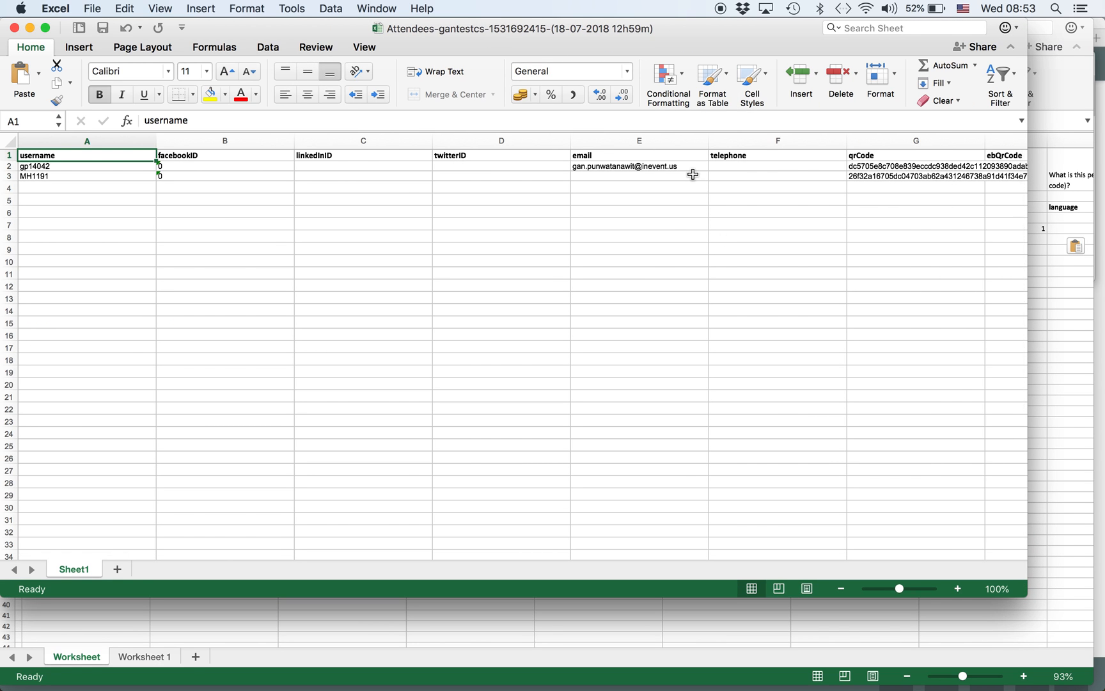
{"action": "scroll", "coordinate": [697, 175], "scroll_direction": "right", "scroll_amount": 3}
{"action": "scroll", "coordinate": [693, 173], "scroll_direction": "right", "scroll_amount": 6}
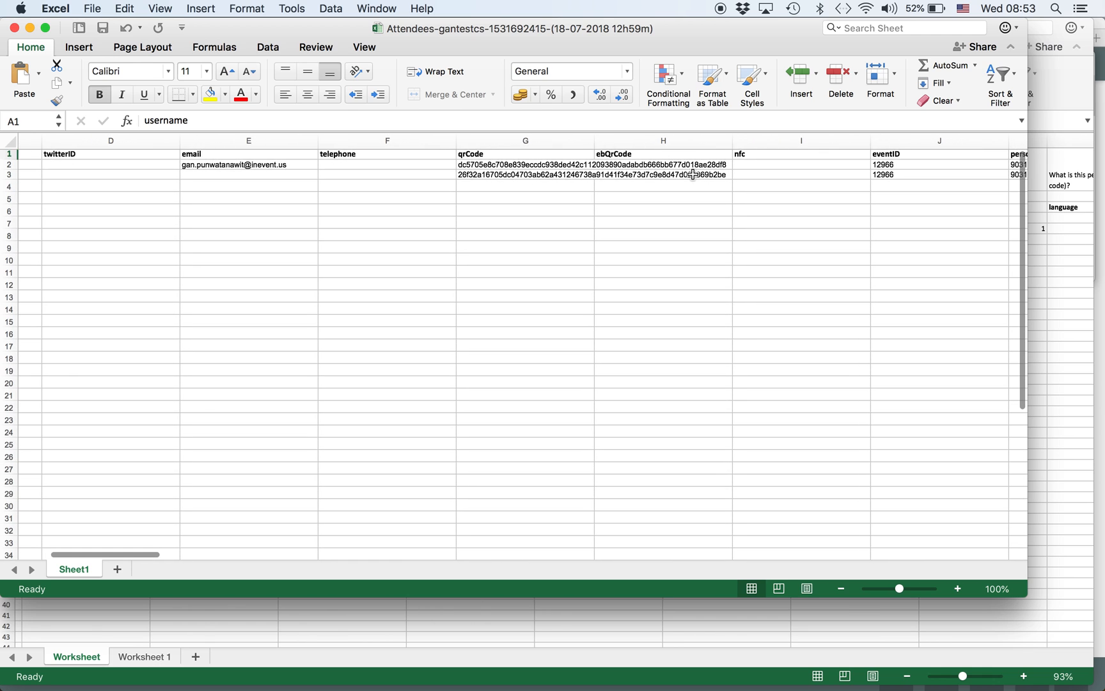
{"action": "scroll", "coordinate": [692, 174], "scroll_direction": "right", "scroll_amount": 4}
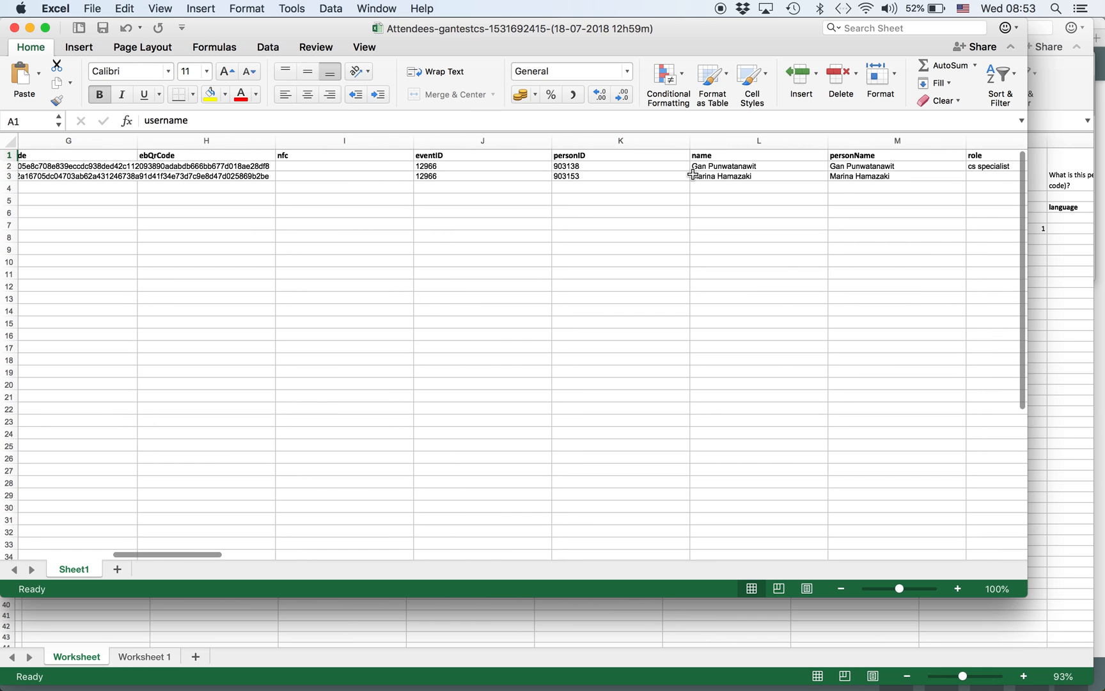
{"action": "scroll", "coordinate": [693, 174], "scroll_direction": "right", "scroll_amount": 4}
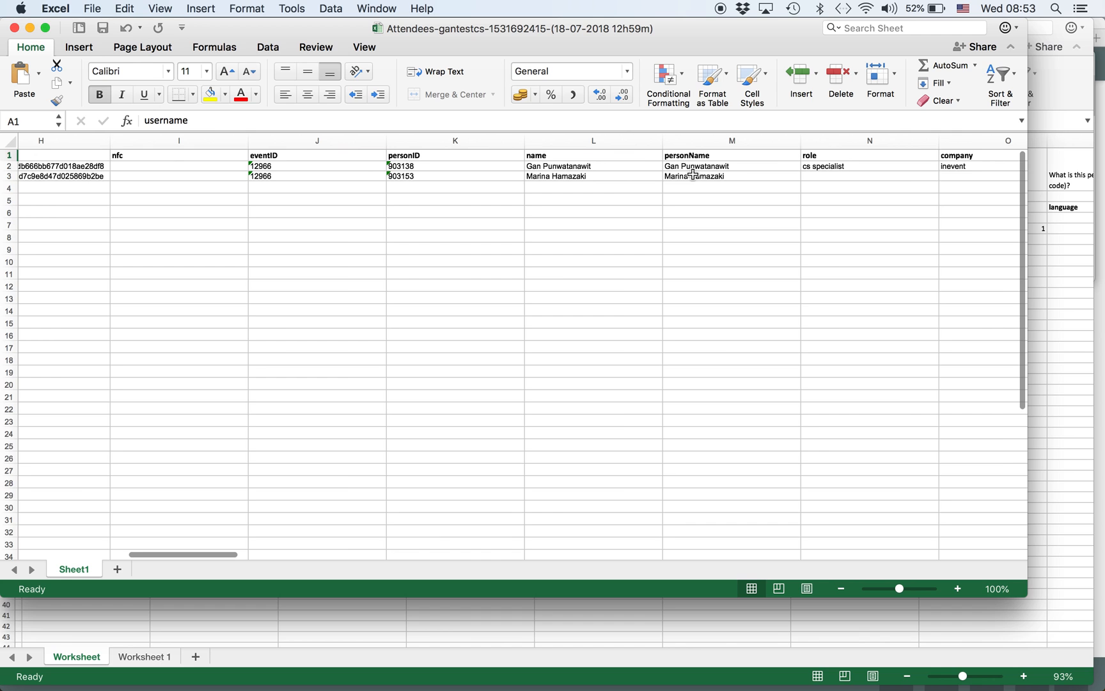
{"action": "scroll", "coordinate": [693, 174], "scroll_direction": "right", "scroll_amount": 5}
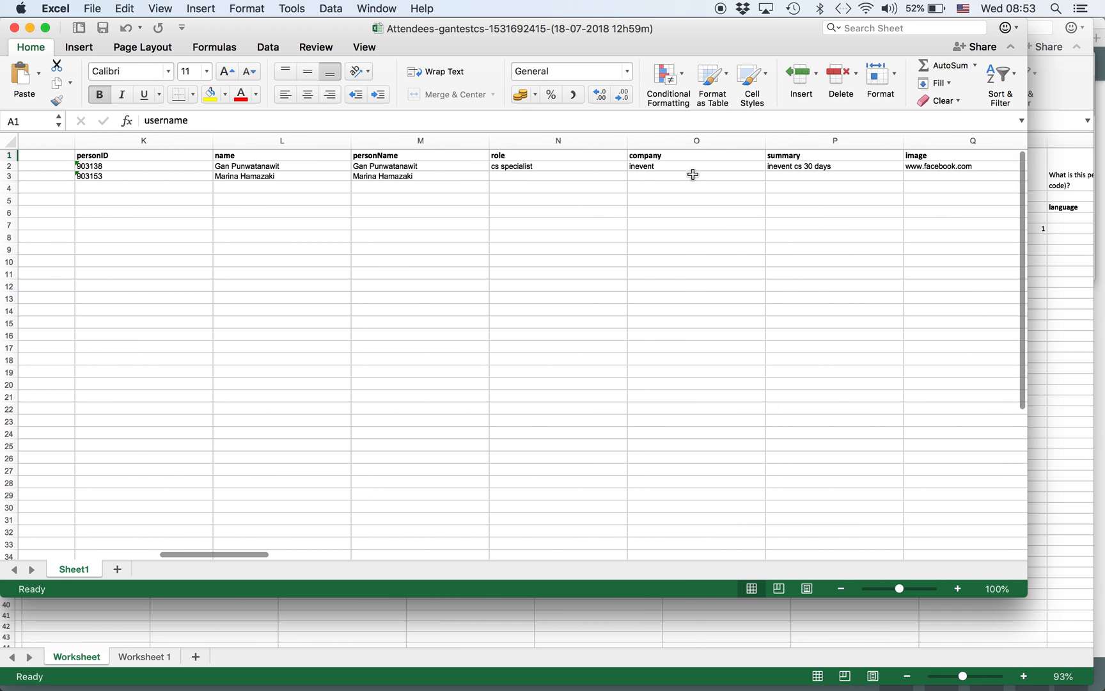
{"action": "scroll", "coordinate": [692, 174], "scroll_direction": "right", "scroll_amount": 5}
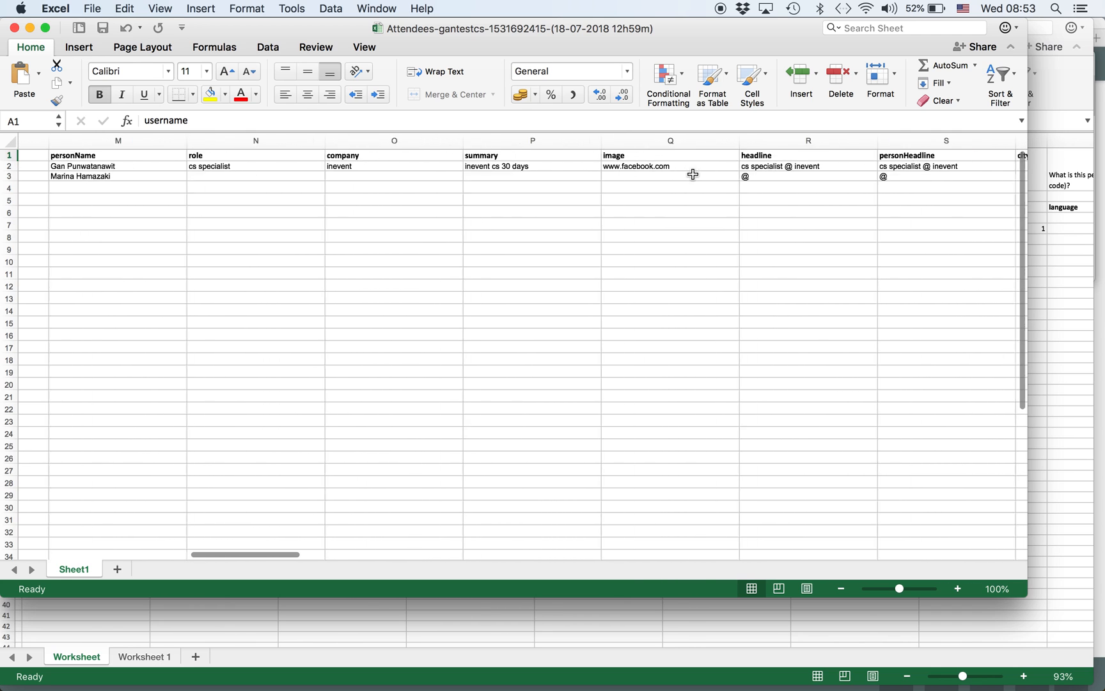